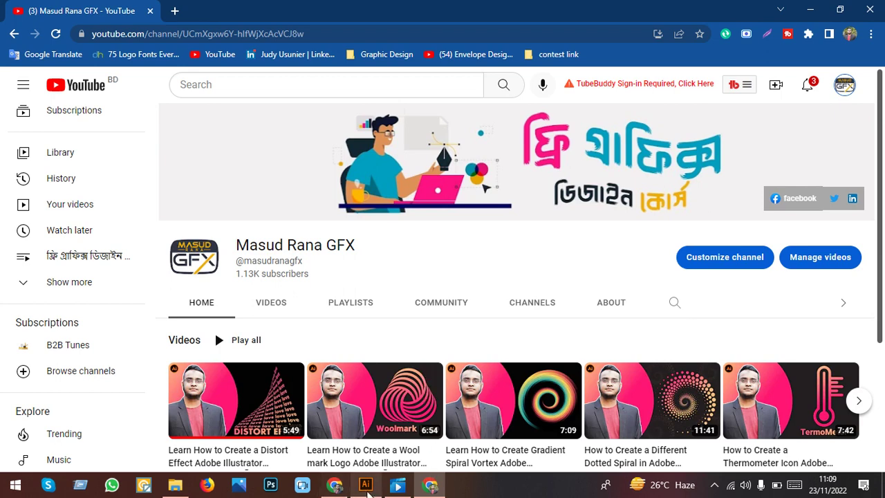
Switch from the YouTube tutorial to the Illustrator window.
{"action": "left_click", "coordinate": [367, 485]}
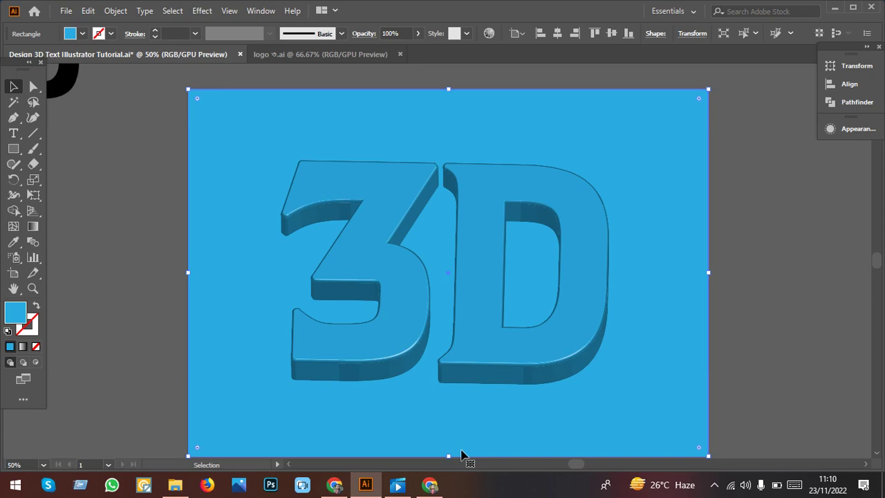
Create a new Art & Illustration document with High (300 ppi) raster effects.
{"action": "left_click", "coordinate": [67, 12]}
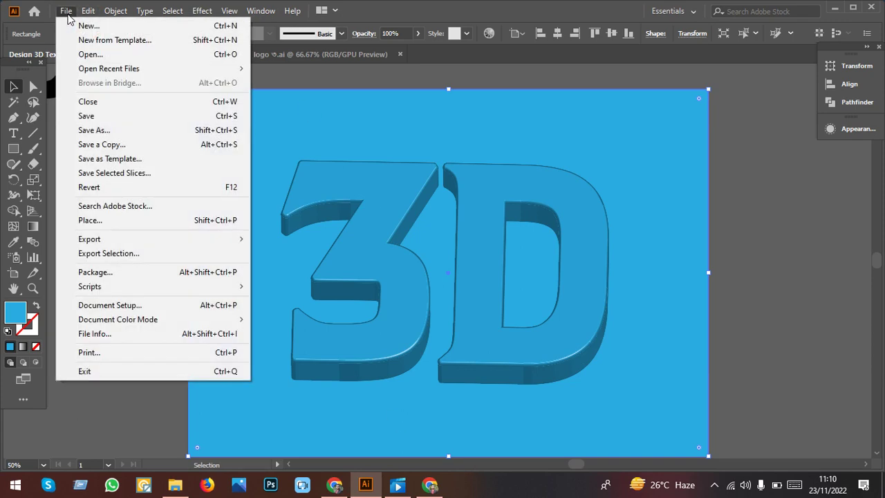
{"action": "left_click", "coordinate": [87, 26]}
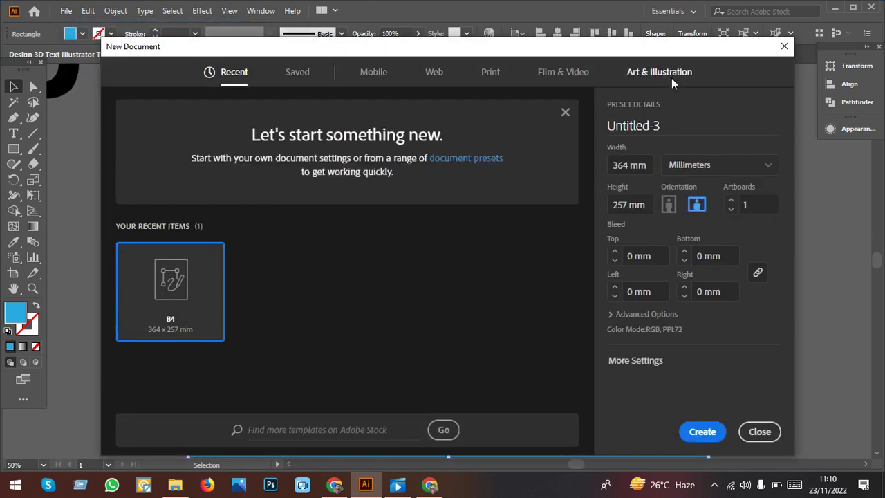
{"action": "left_click", "coordinate": [671, 80]}
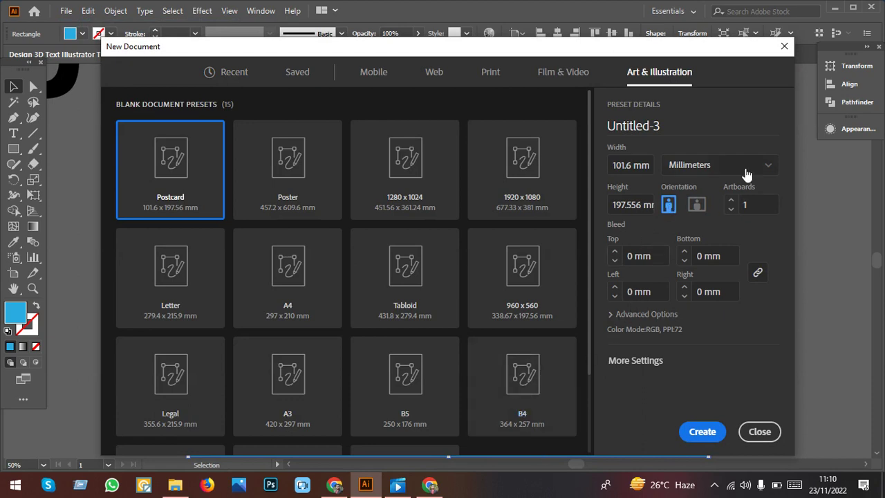
{"action": "left_click", "coordinate": [636, 363]}
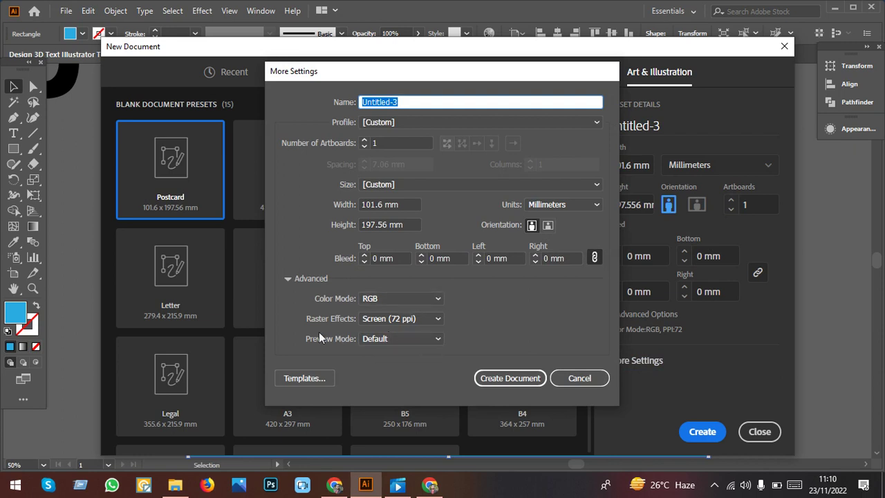
{"action": "left_click", "coordinate": [403, 318]}
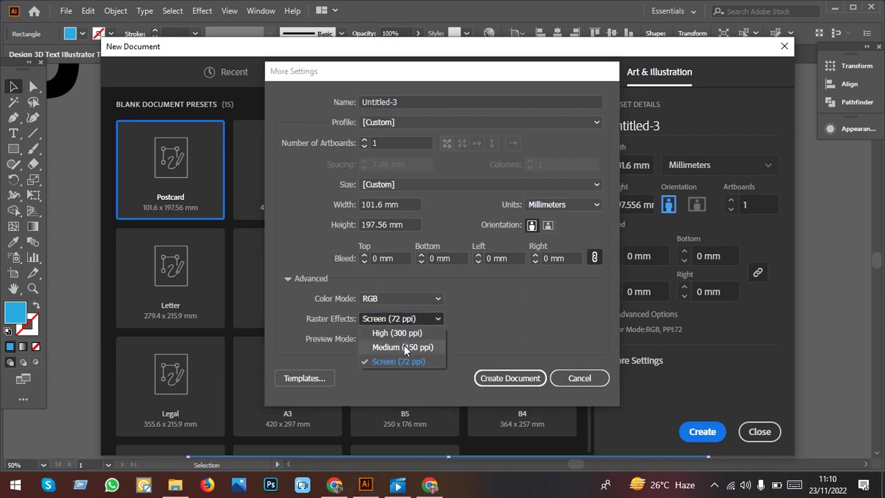
{"action": "left_click", "coordinate": [406, 333]}
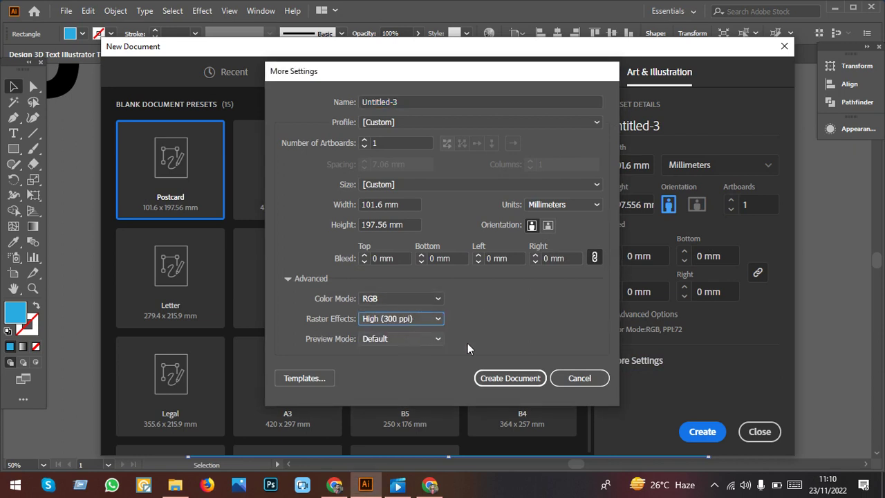
{"action": "left_click", "coordinate": [537, 380]}
{"action": "left_click", "coordinate": [704, 434]}
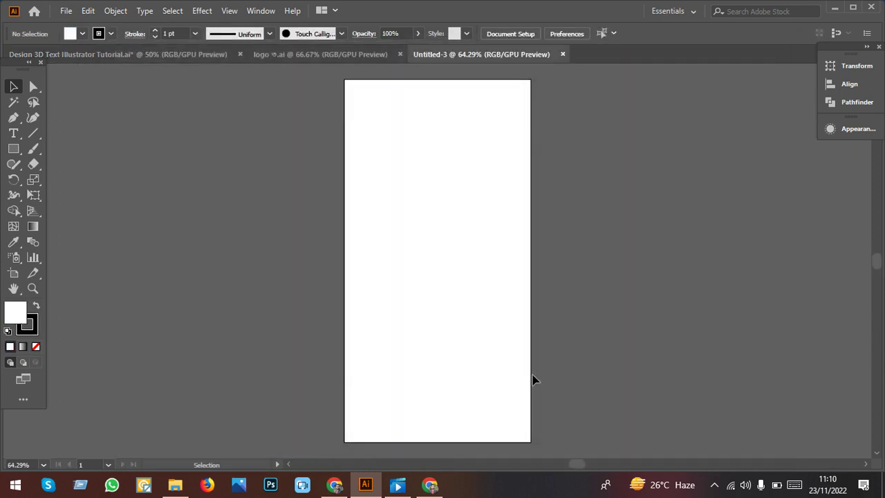
Resize the artboard to a 230.36 × 157.34 mm landscape and centre it at 100% zoom.
{"action": "left_click", "coordinate": [18, 272]}
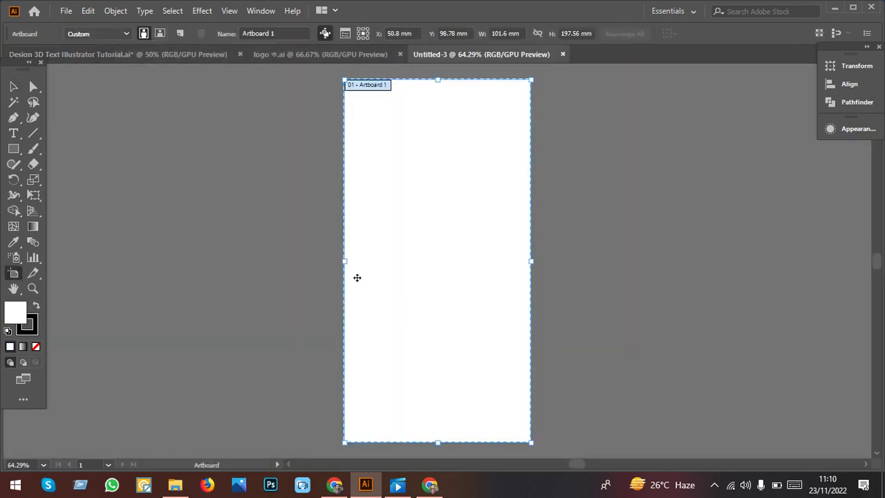
{"action": "left_click_drag", "start_coordinate": [343, 261], "coordinate": [108, 262]}
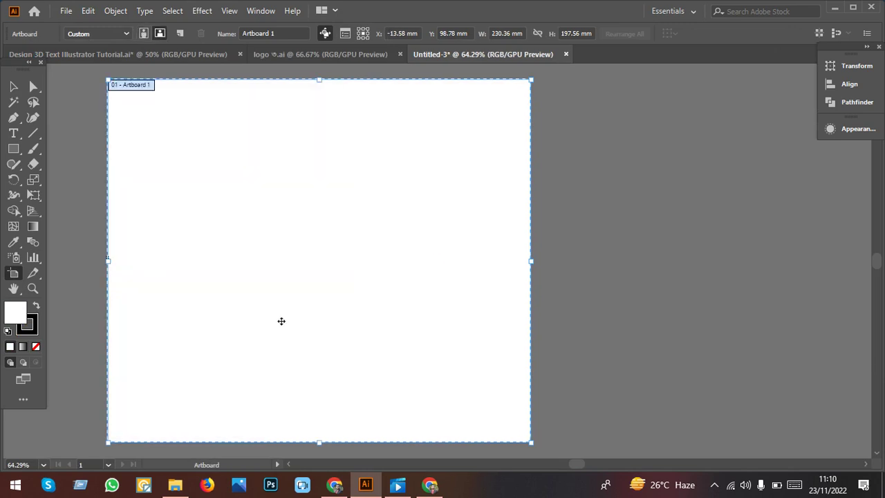
{"action": "left_click_drag", "start_coordinate": [319, 444], "coordinate": [335, 366]}
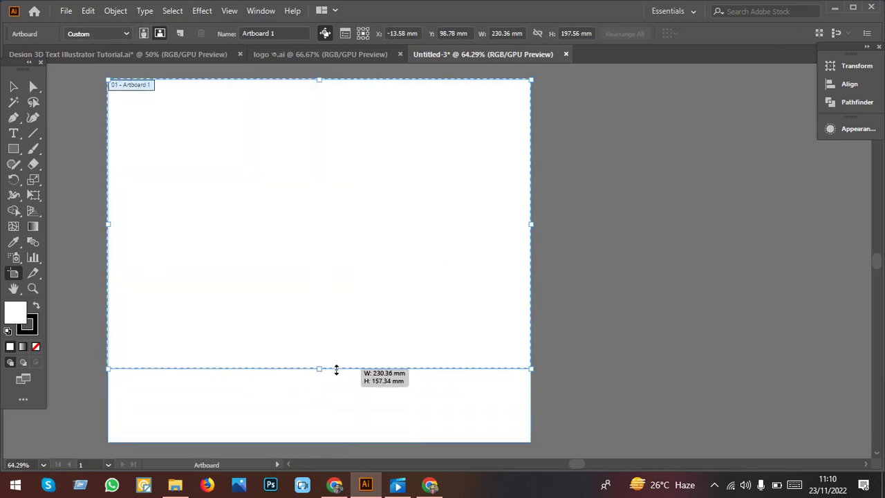
{"action": "left_click_drag", "start_coordinate": [390, 273], "coordinate": [425, 285]}
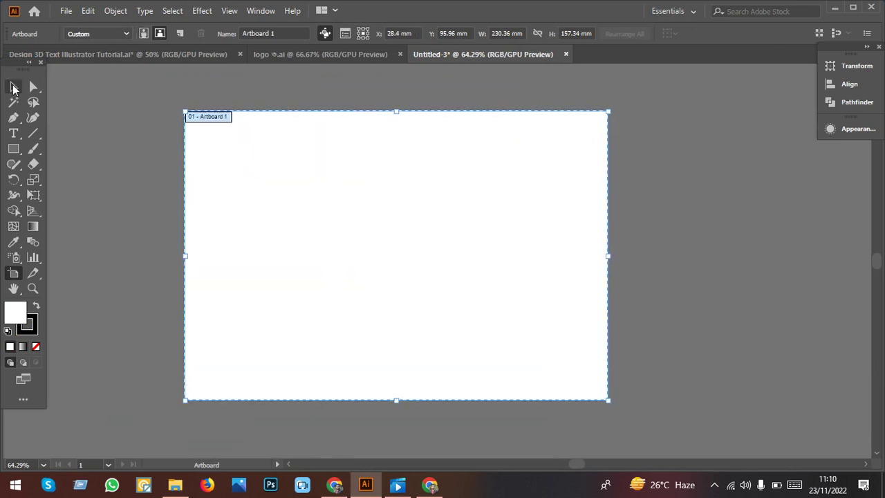
{"action": "key", "text": "v"}
{"action": "key", "text": "ctrl+1"}
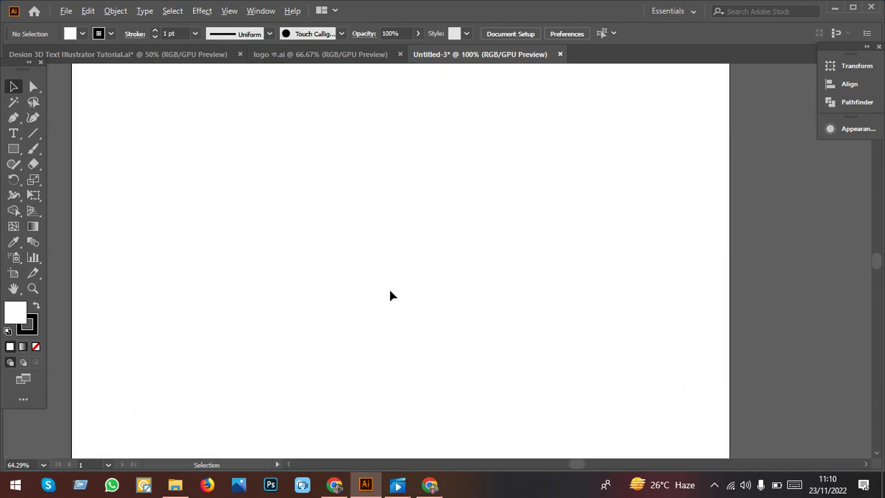
{"action": "left_click_drag", "start_coordinate": [398, 290], "coordinate": [417, 301]}
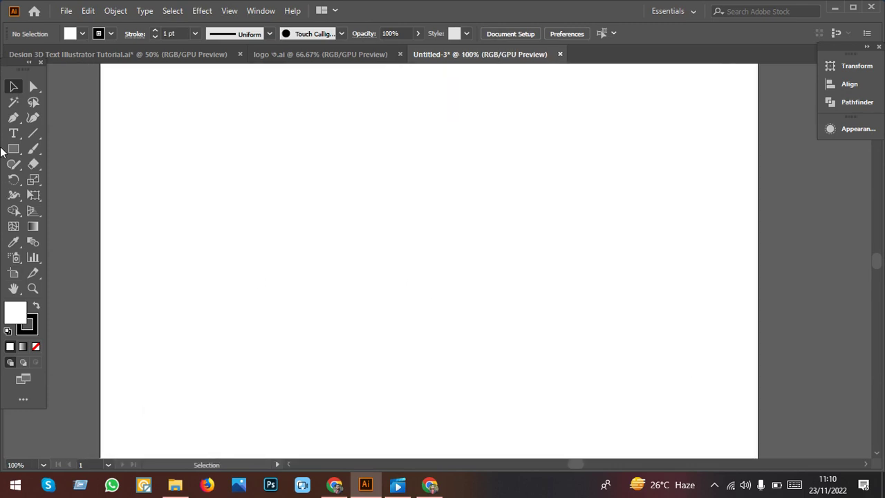
Remove the unwanted placeholder text box from the artboard.
{"action": "key", "text": "t"}
{"action": "left_click_drag", "start_coordinate": [432, 241], "coordinate": [440, 307]}
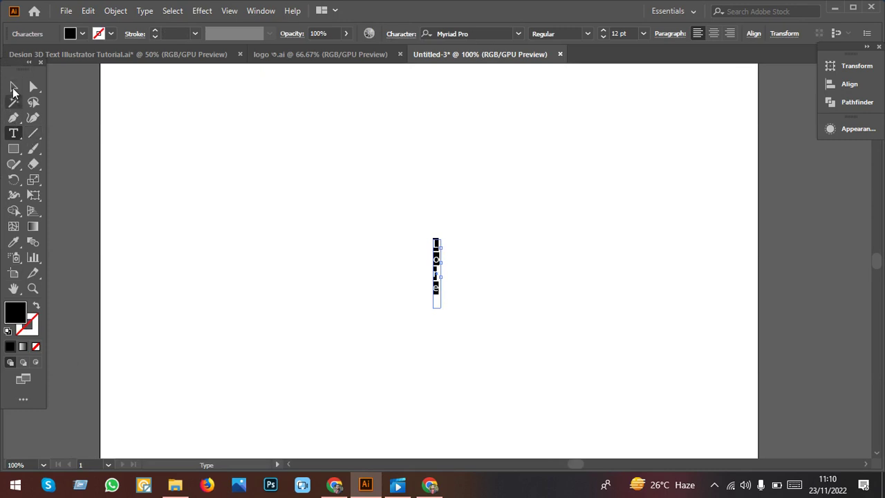
{"action": "key", "text": "Escape"}
{"action": "key", "text": "Delete"}
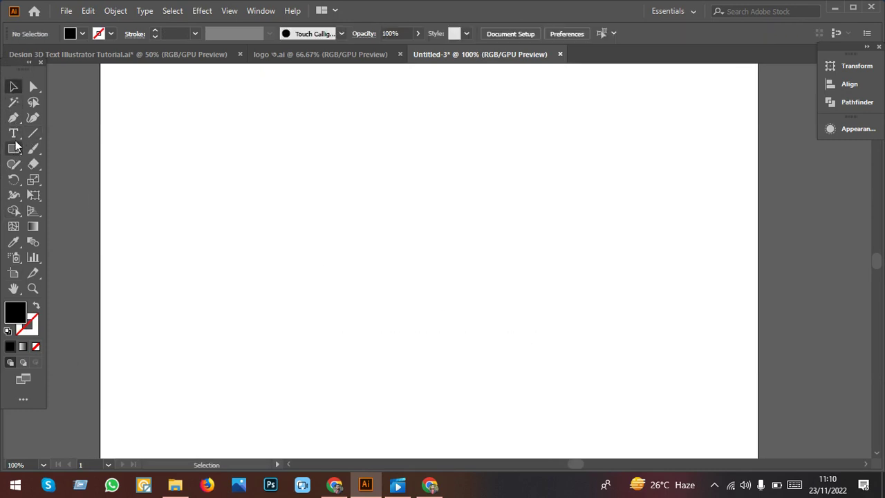
Type '3D' mid-artboard, then enlarge it and move it into place.
{"action": "left_click", "coordinate": [13, 133]}
{"action": "left_click", "coordinate": [368, 263]}
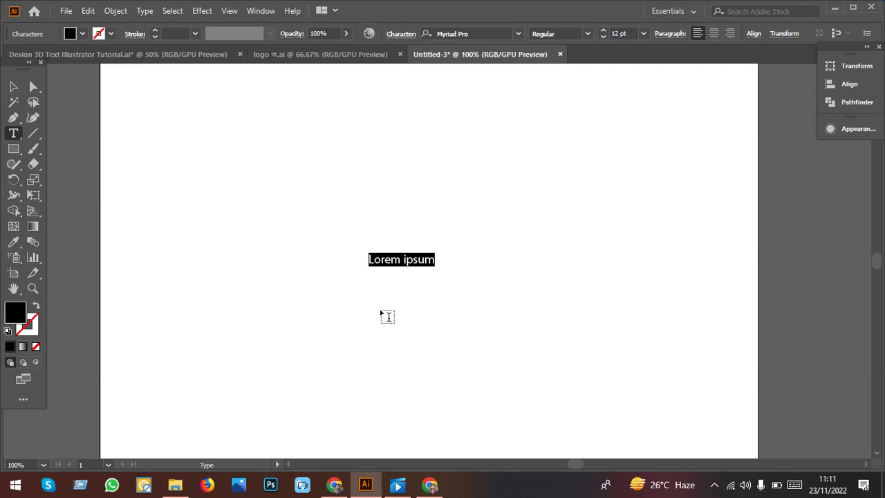
{"action": "type", "text": "3D"}
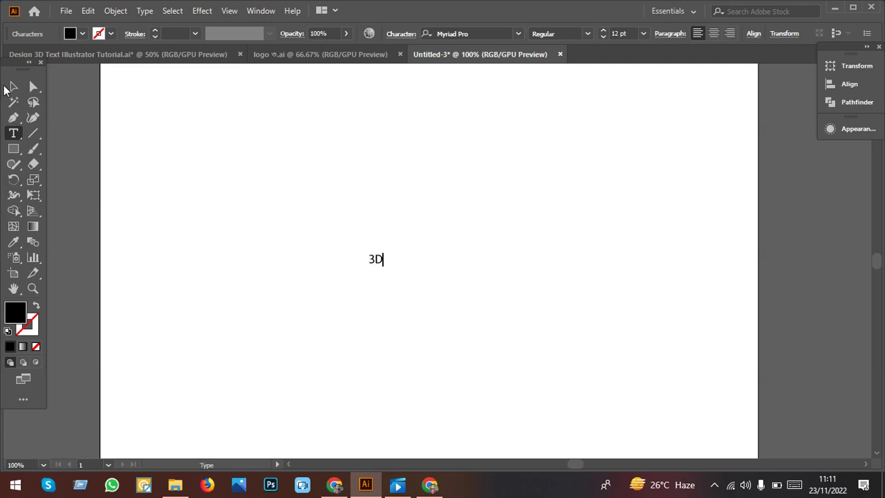
{"action": "key", "text": "Escape"}
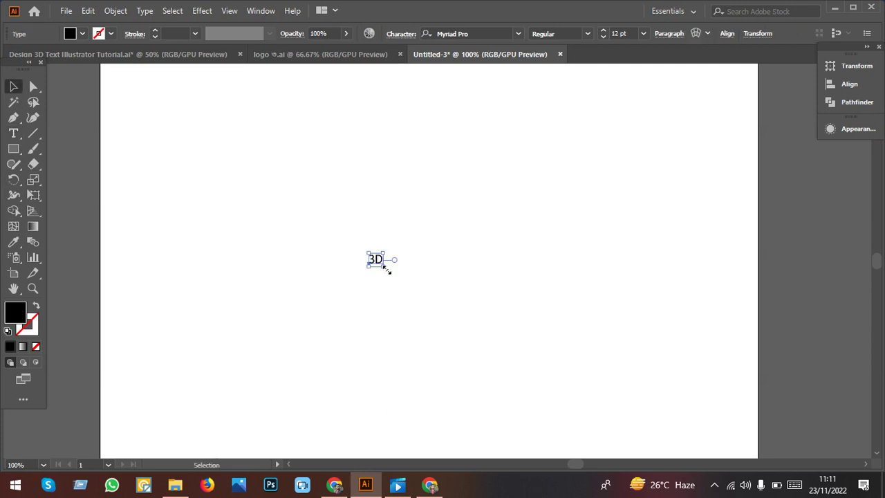
{"action": "left_click_drag", "start_coordinate": [387, 269], "coordinate": [486, 360]}
{"action": "left_click_drag", "start_coordinate": [401, 302], "coordinate": [468, 309]}
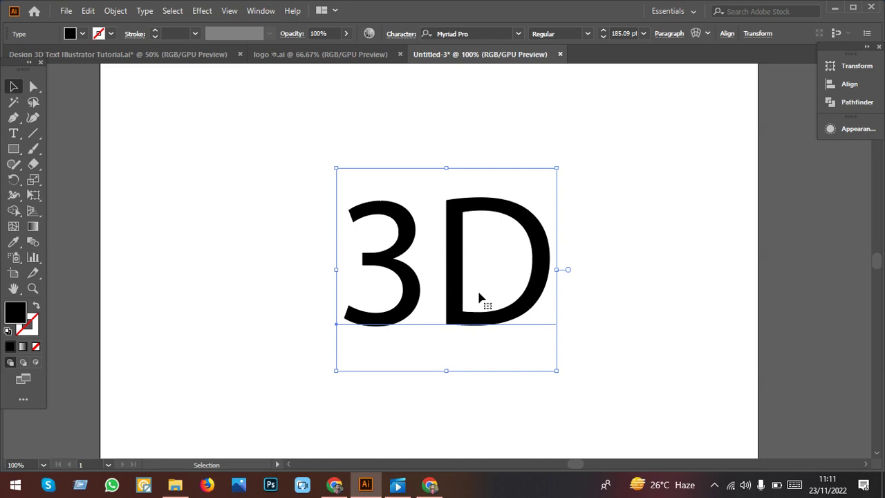
Set the 3D text to BACKCOUNTRY Regular and scale it to about 220 pt.
{"action": "left_click", "coordinate": [522, 35]}
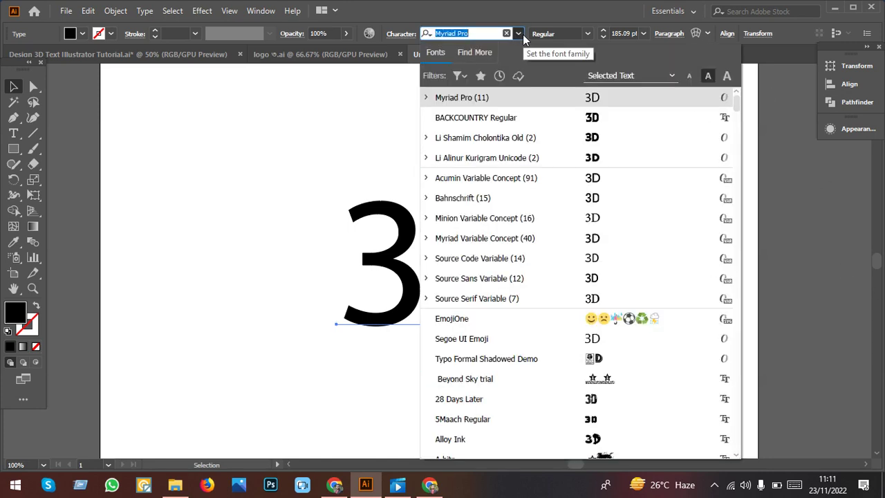
{"action": "left_click", "coordinate": [527, 118]}
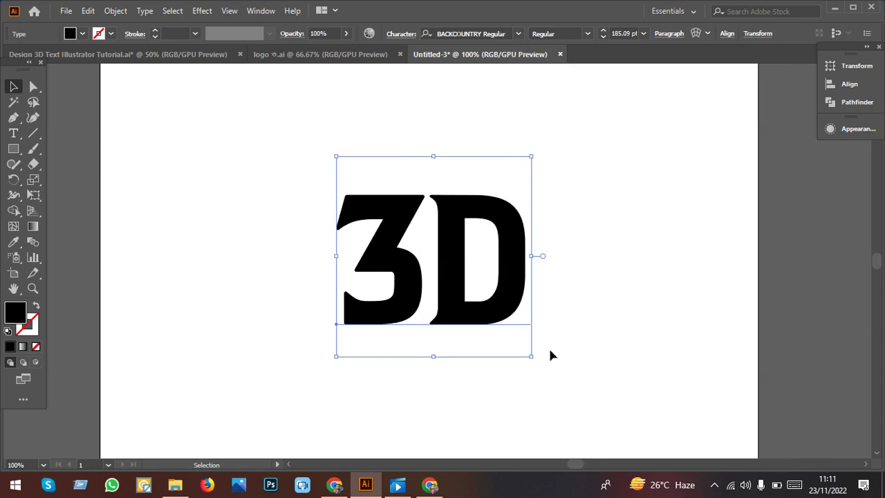
{"action": "left_click_drag", "start_coordinate": [530, 359], "coordinate": [551, 377]}
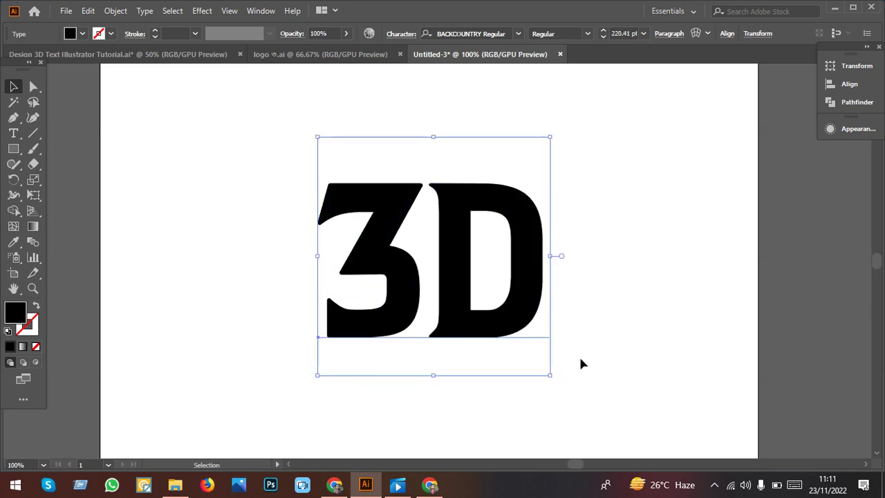
Convert the 3D text to outlines and fill the lettering sky blue.
{"action": "right_click", "coordinate": [505, 348]}
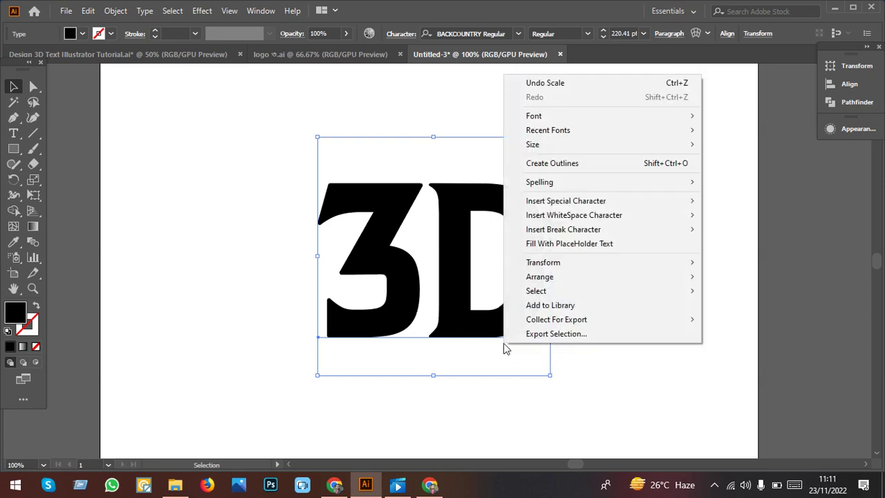
{"action": "left_click", "coordinate": [558, 163]}
{"action": "left_click_drag", "start_coordinate": [502, 266], "coordinate": [482, 267]}
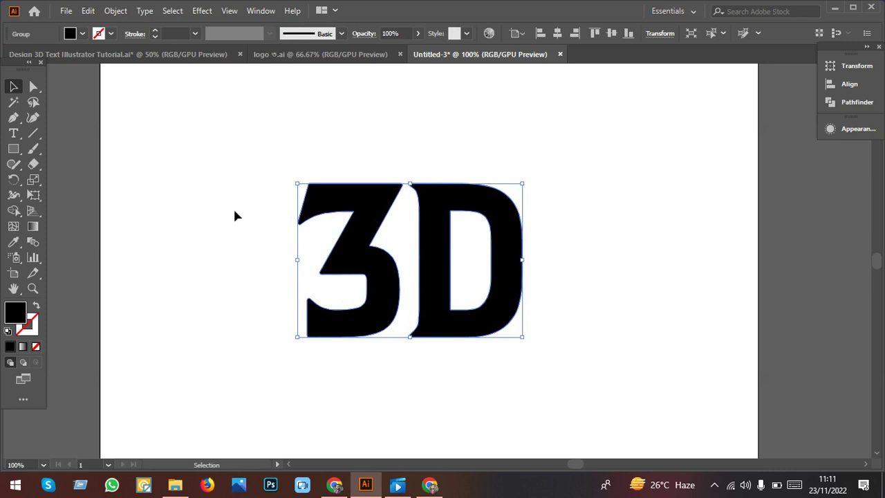
{"action": "left_click", "coordinate": [82, 34]}
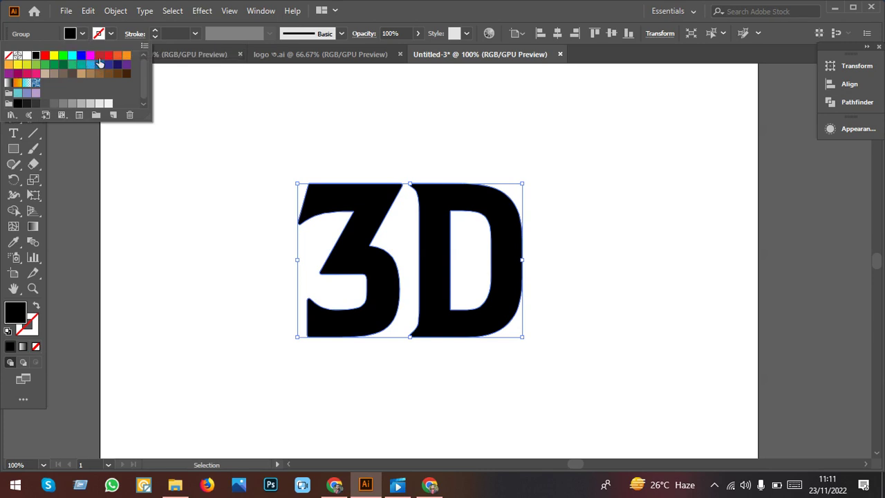
{"action": "left_click", "coordinate": [90, 65]}
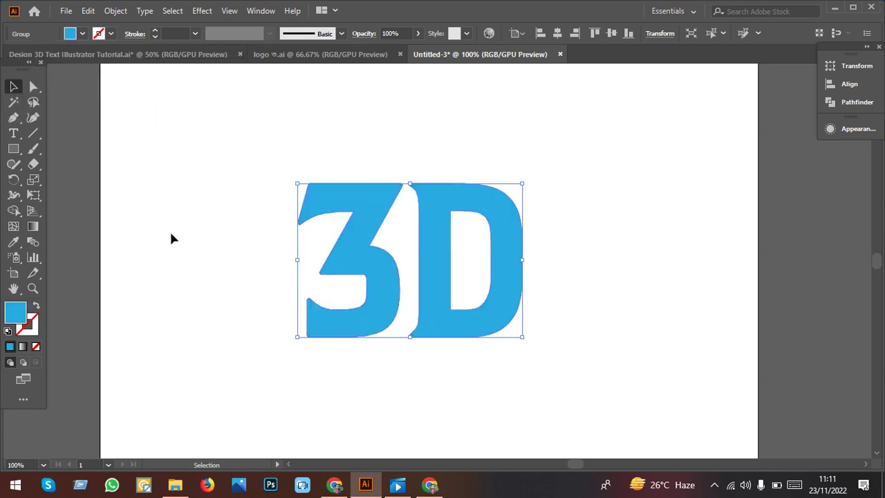
Nudge and reselect the blue lettering group, then show the Effect > 3D list.
{"action": "left_click", "coordinate": [193, 254]}
{"action": "left_click_drag", "start_coordinate": [436, 338], "coordinate": [446, 349]}
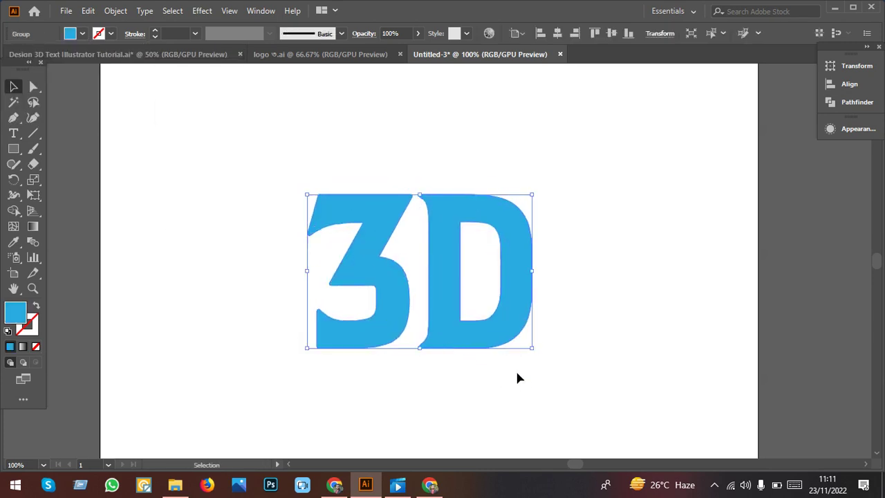
{"action": "left_click", "coordinate": [551, 360]}
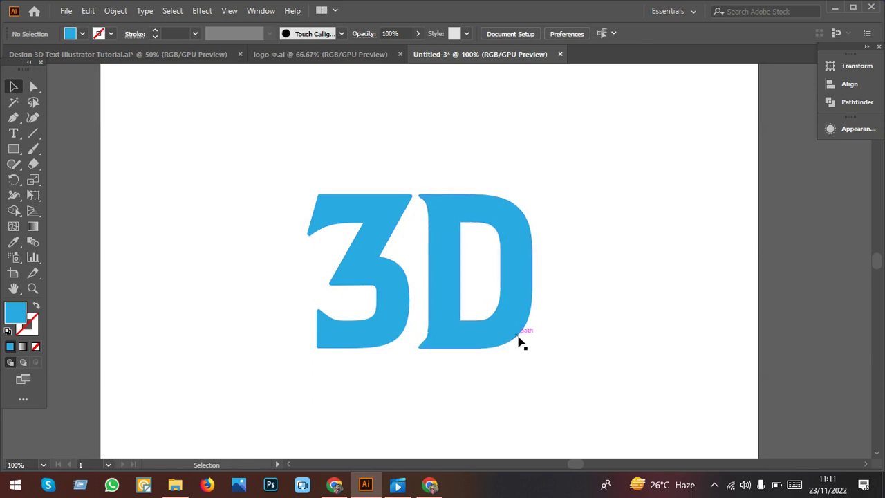
{"action": "left_click", "coordinate": [520, 342]}
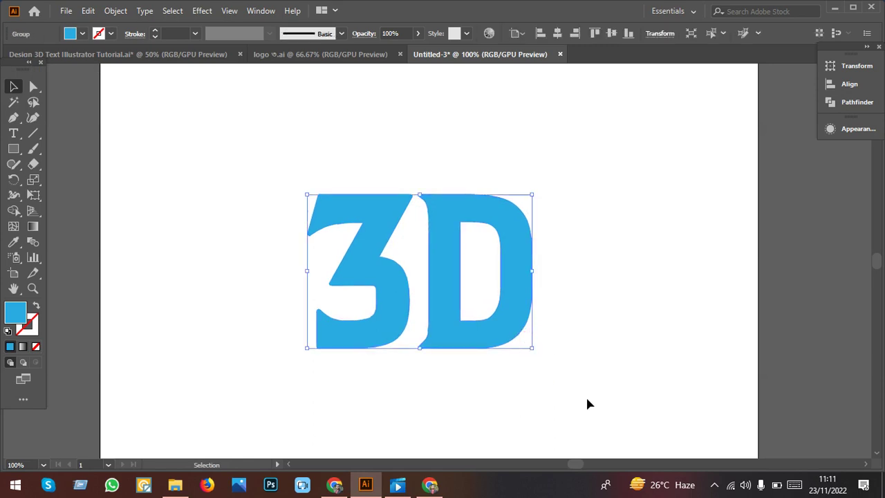
{"action": "left_click_drag", "start_coordinate": [586, 398], "coordinate": [541, 395]}
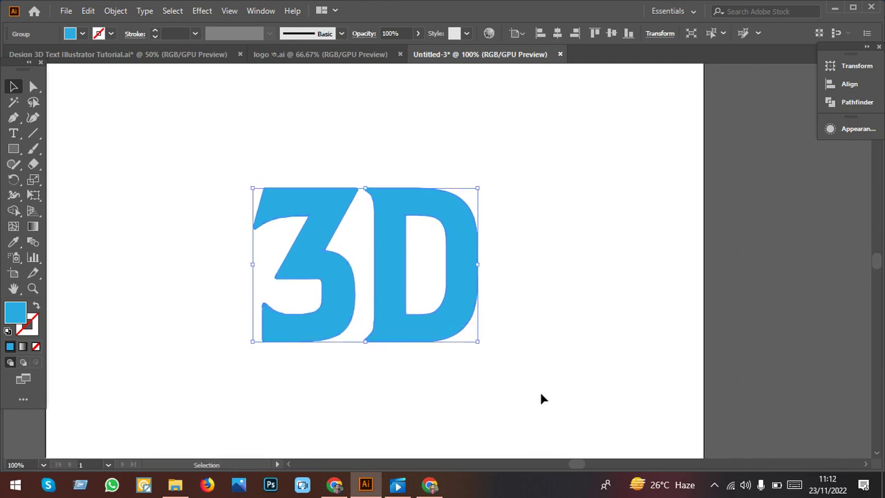
{"action": "left_click", "coordinate": [539, 389]}
{"action": "left_click", "coordinate": [394, 332]}
{"action": "left_click", "coordinate": [202, 11]}
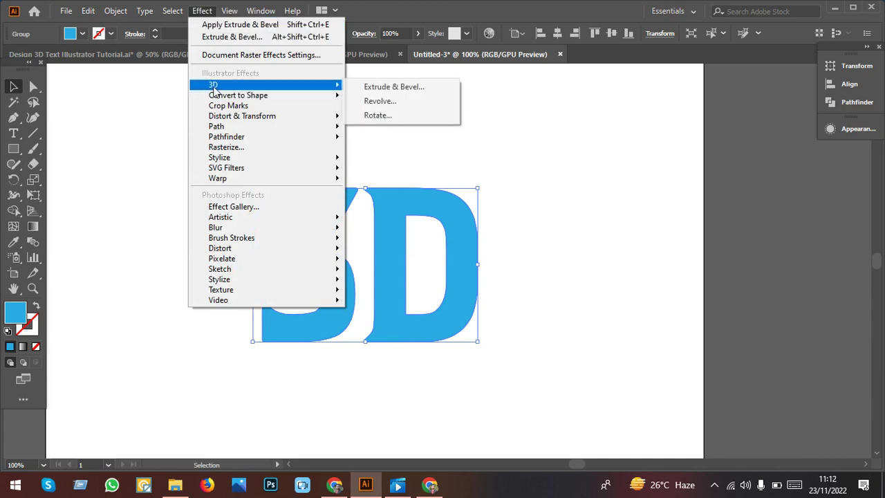
{"action": "mouse_move", "coordinate": [213, 84]}
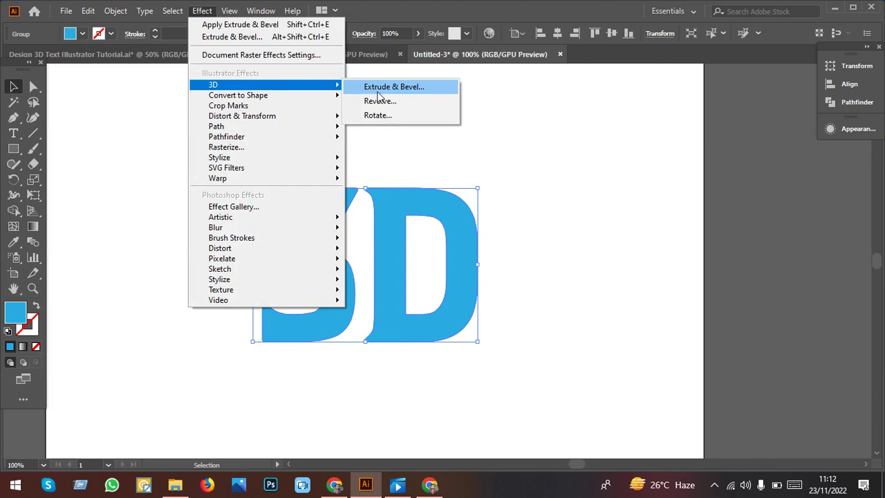
Open 3D Extrude & Bevel with Preview on and drag the cube to a custom tilt.
{"action": "left_click", "coordinate": [390, 87]}
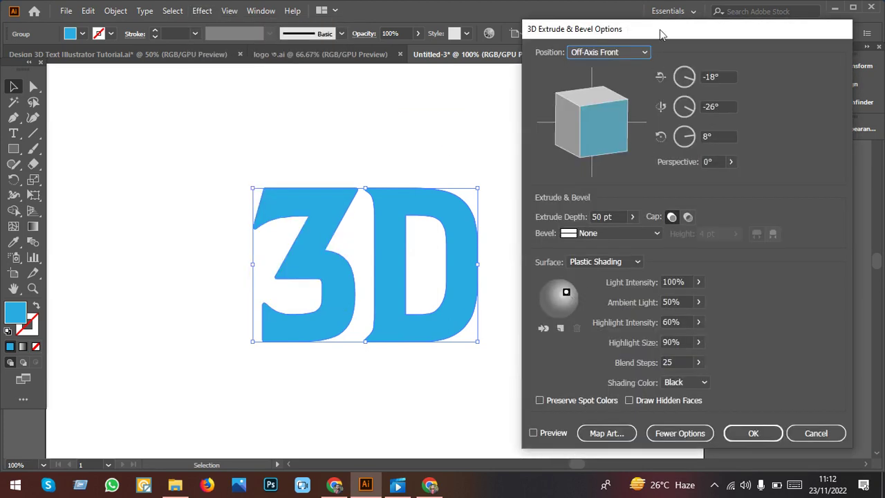
{"action": "left_click_drag", "start_coordinate": [668, 33], "coordinate": [655, 39]}
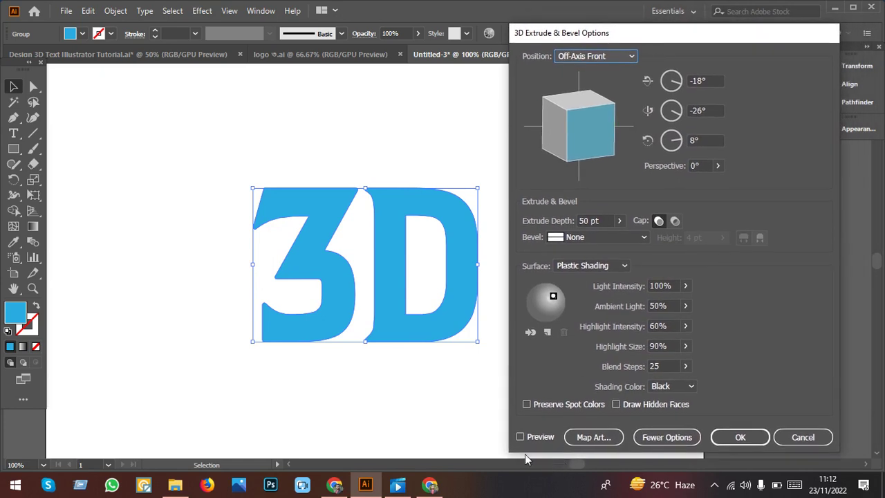
{"action": "left_click", "coordinate": [541, 437]}
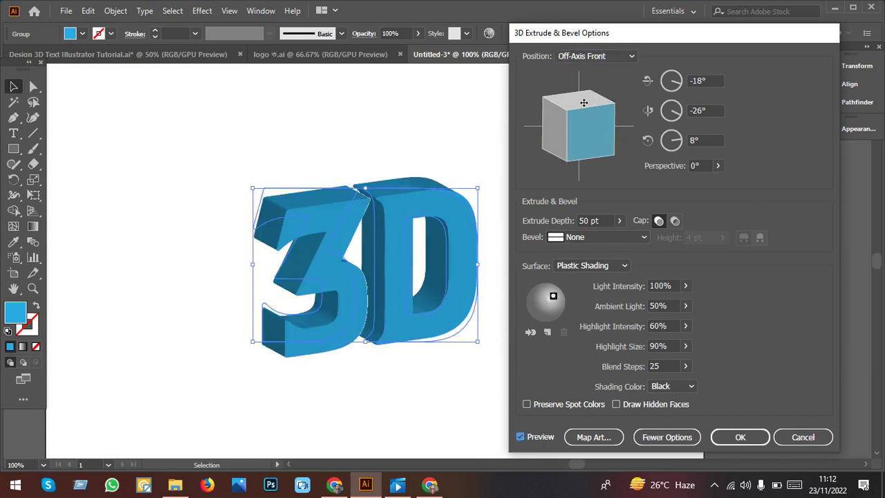
{"action": "mouse_move", "coordinate": [596, 135]}
{"action": "left_mouse_down"}
{"action": "mouse_move", "coordinate": [586, 140]}
{"action": "mouse_move", "coordinate": [577, 126]}
{"action": "left_mouse_up"}
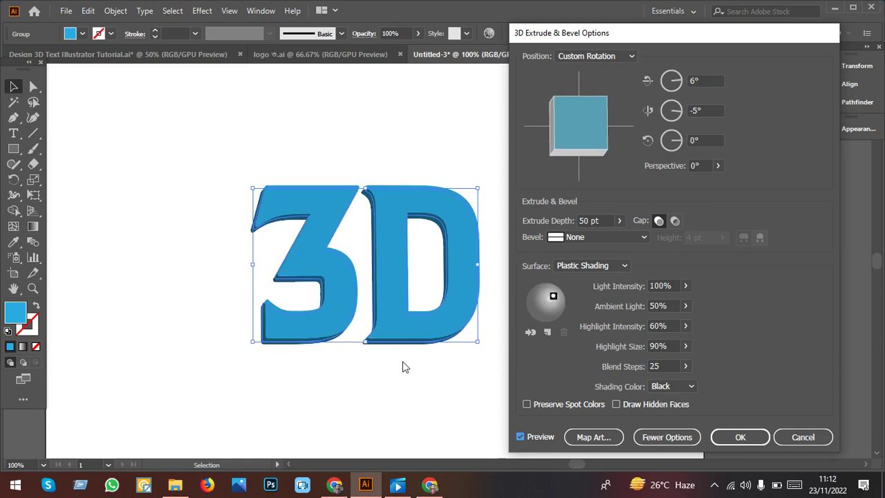
{"action": "left_click_drag", "start_coordinate": [581, 131], "coordinate": [583, 117]}
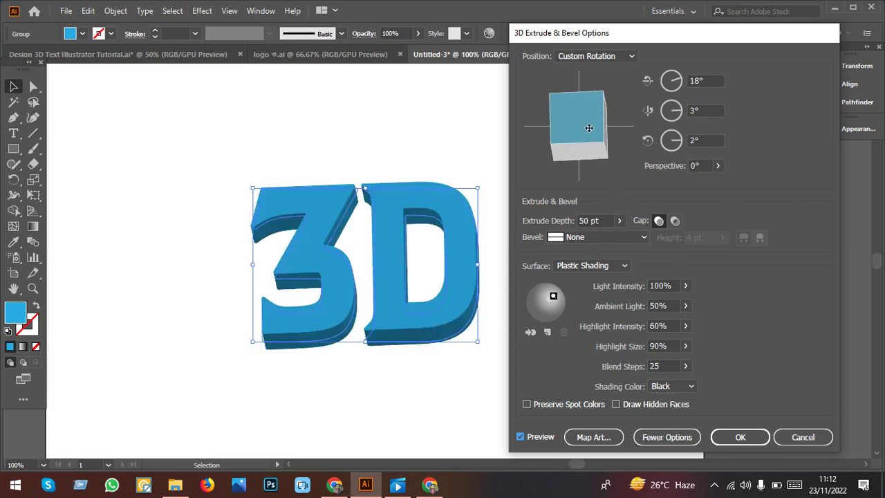
Set X rotation to 30°, then re-tilt the extrusion to about 33°.
{"action": "left_click", "coordinate": [715, 80]}
{"action": "key", "text": "BackSpace"}
{"action": "key", "text": "BackSpace"}
{"action": "key", "text": "BackSpace"}
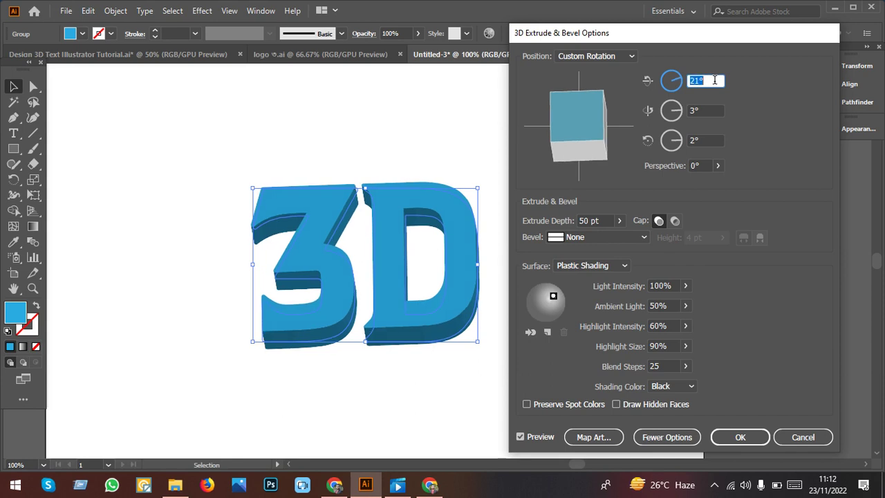
{"action": "type", "text": "30"}
{"action": "key", "text": "Return"}
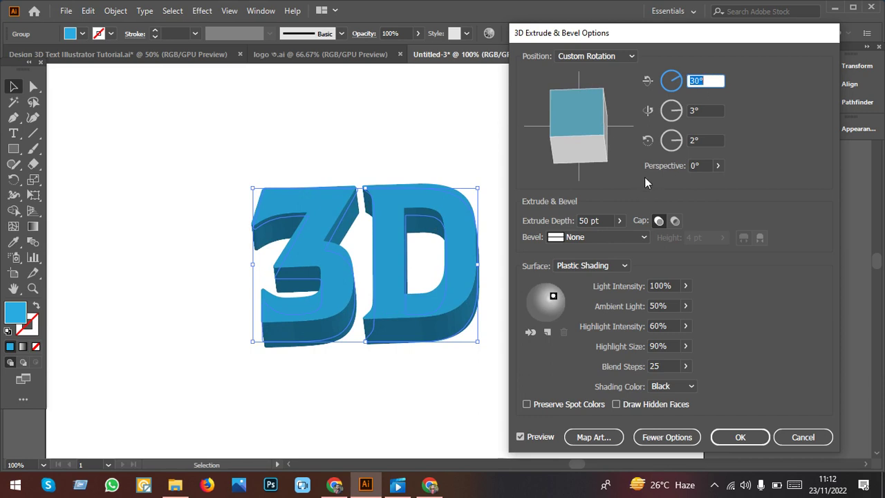
{"action": "left_click", "coordinate": [707, 109]}
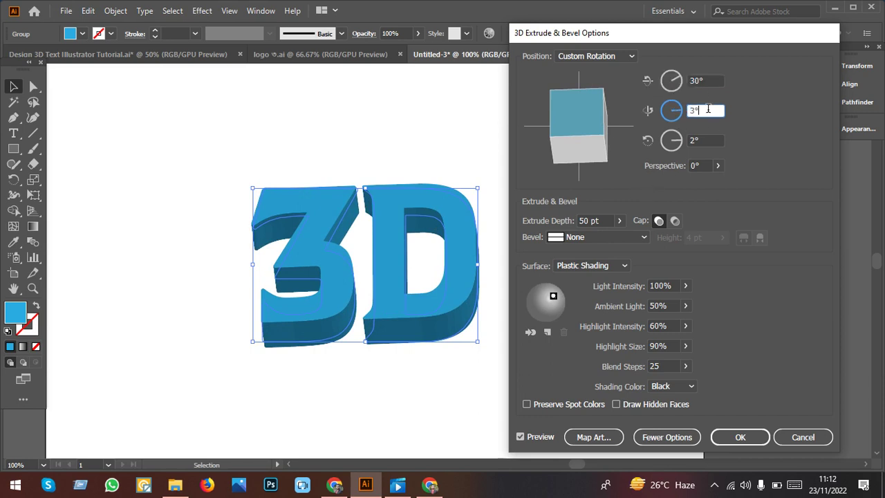
{"action": "left_click", "coordinate": [704, 140]}
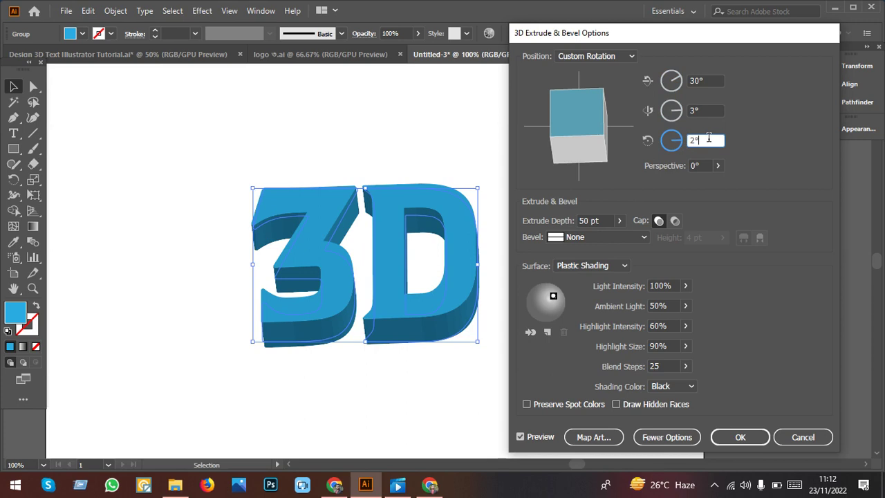
{"action": "left_click_drag", "start_coordinate": [584, 123], "coordinate": [587, 126]}
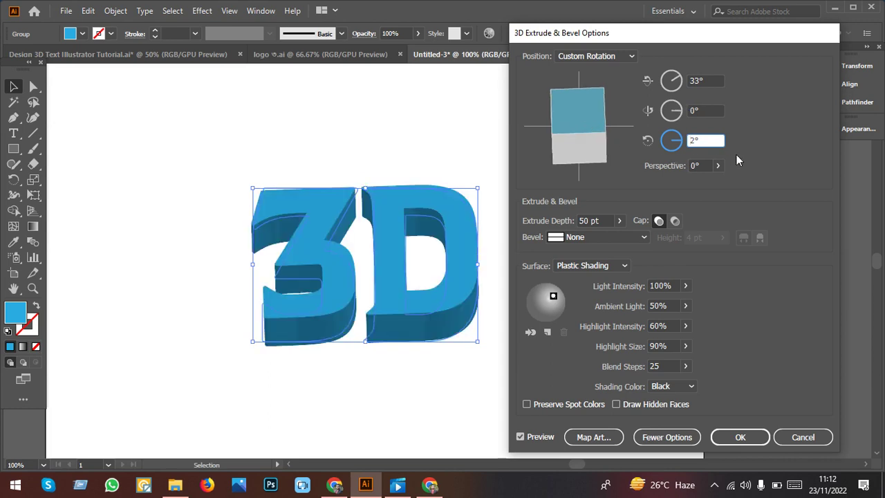
Fine-tune the rotation to 22° X, 1° Y and 1° Z.
{"action": "left_click", "coordinate": [718, 109]}
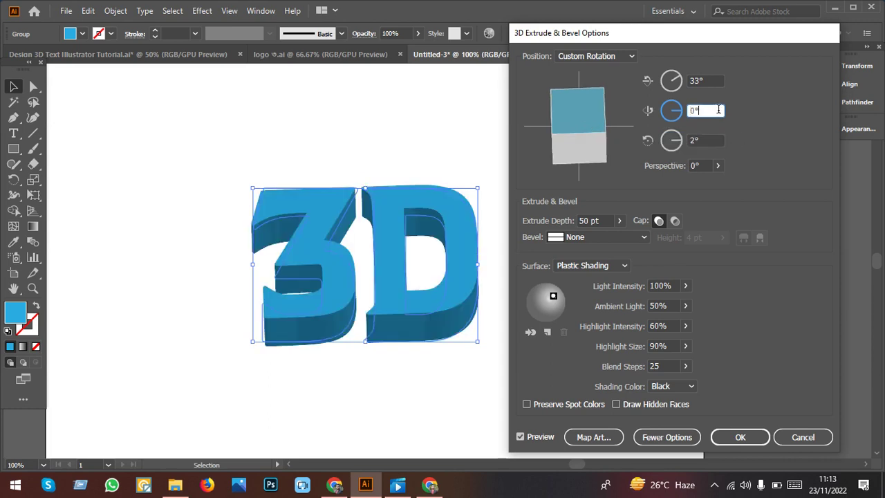
{"action": "key", "text": "Down"}
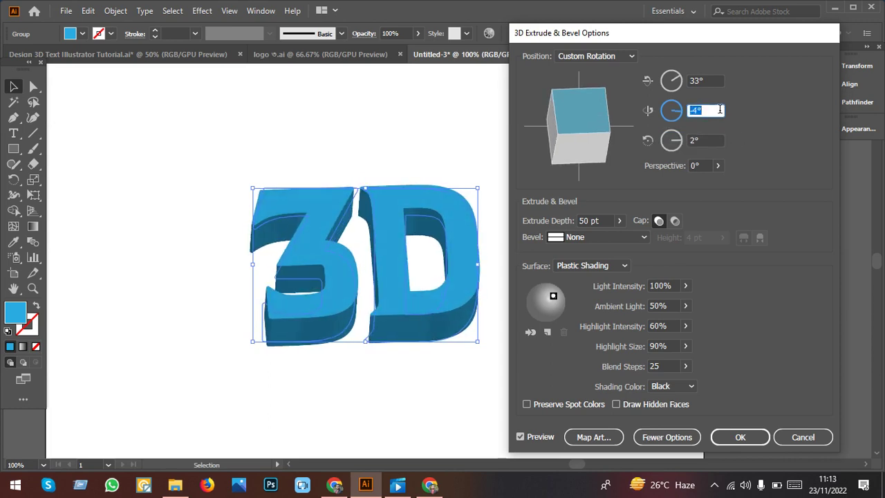
{"action": "key", "text": "Up"}
{"action": "key", "text": "Up"}
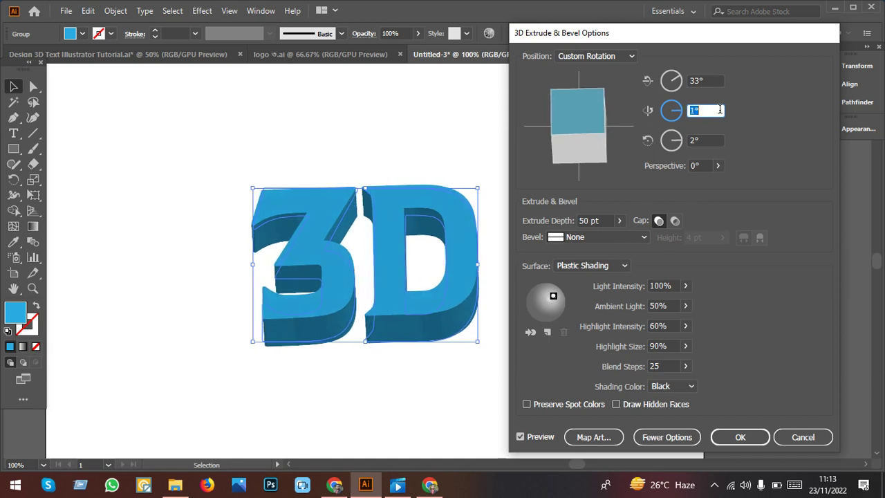
{"action": "left_click", "coordinate": [704, 80]}
{"action": "key", "text": "Down"}
{"action": "key", "text": "Down"}
{"action": "key", "text": "Down"}
{"action": "key", "text": "Down"}
{"action": "key", "text": "Down"}
{"action": "key", "text": "Down"}
{"action": "key", "text": "Down"}
{"action": "key", "text": "Down"}
{"action": "key", "text": "Down"}
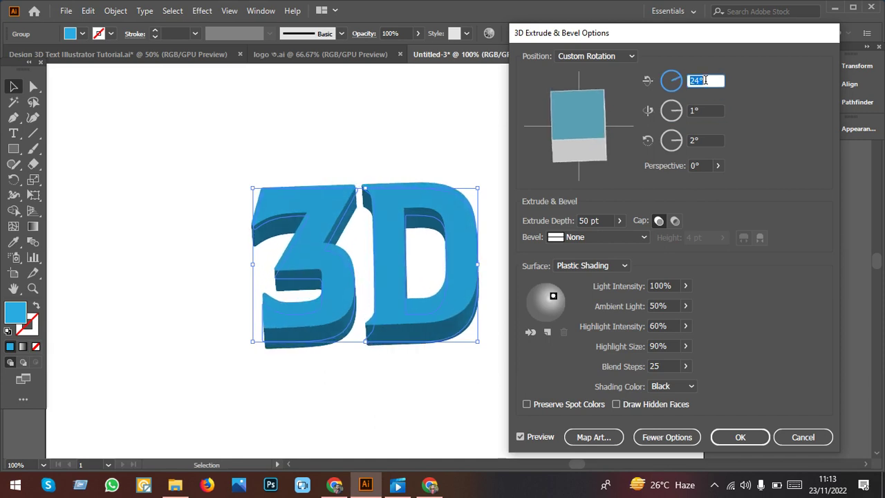
{"action": "key", "text": "Down"}
{"action": "key", "text": "Down"}
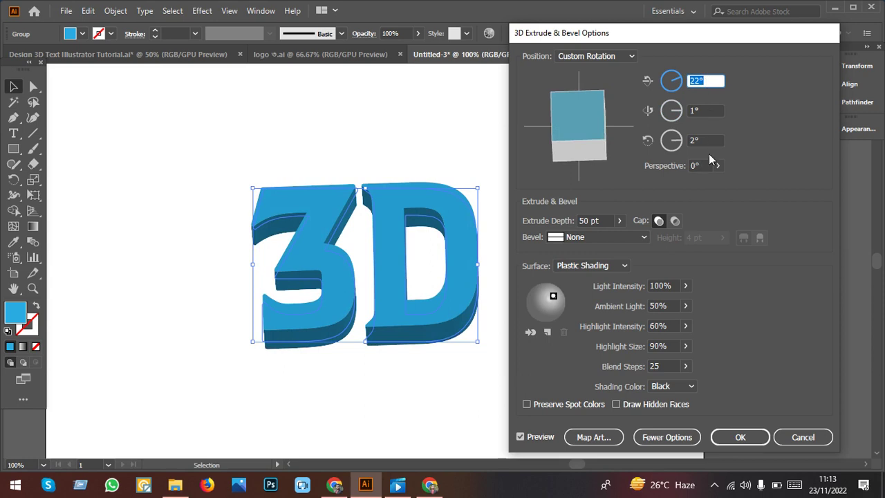
{"action": "left_click", "coordinate": [708, 140]}
{"action": "key", "text": "Down"}
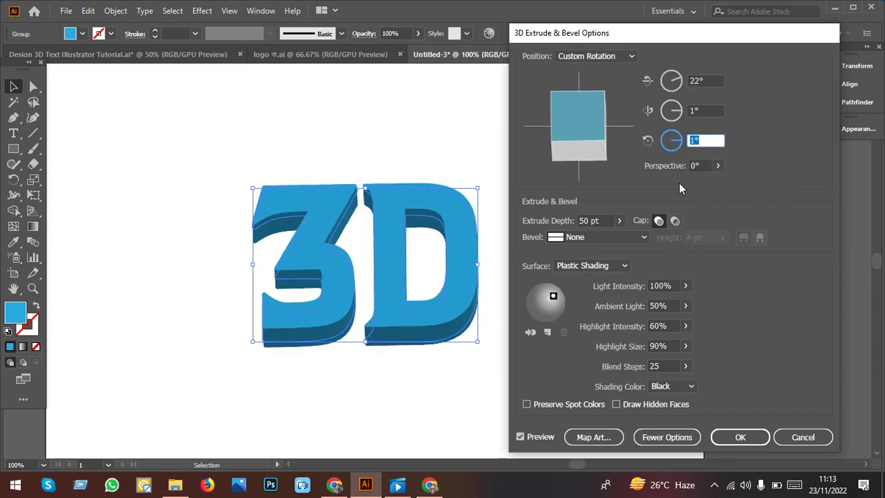
Try 11° of perspective, then reset perspective to 0°.
{"action": "left_click", "coordinate": [717, 166]}
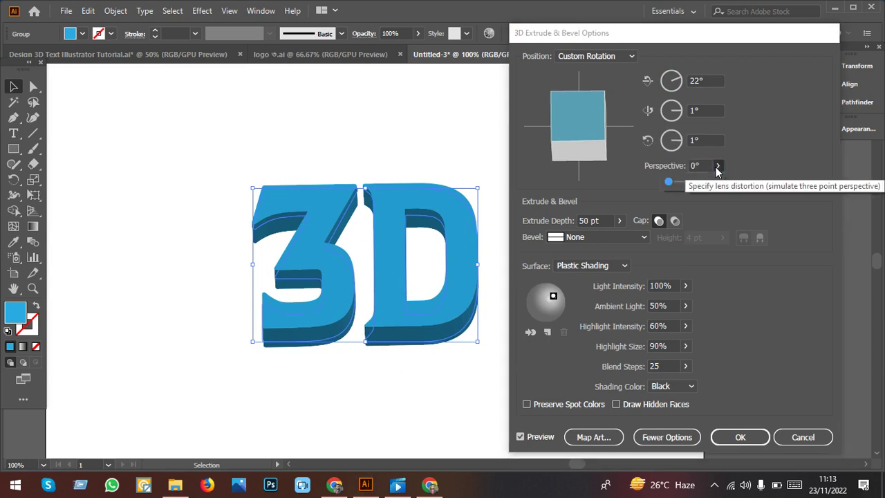
{"action": "left_click_drag", "start_coordinate": [669, 183], "coordinate": [672, 182]}
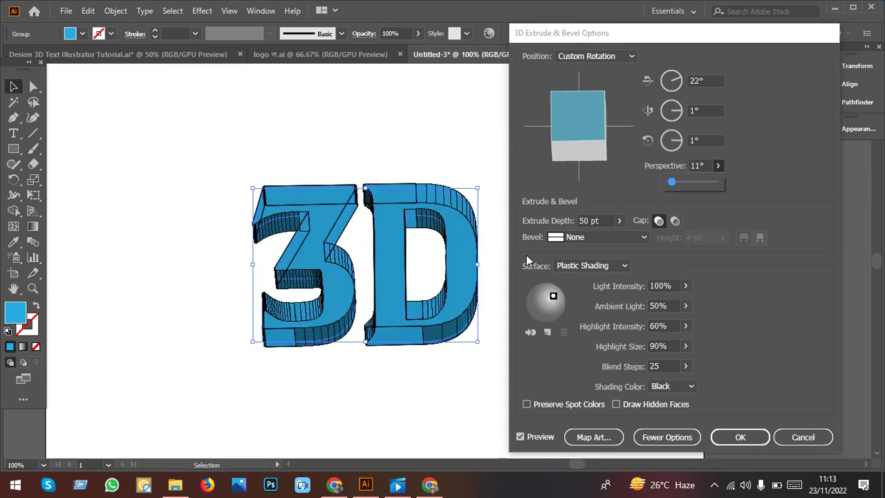
{"action": "left_click_drag", "start_coordinate": [673, 181], "coordinate": [666, 182]}
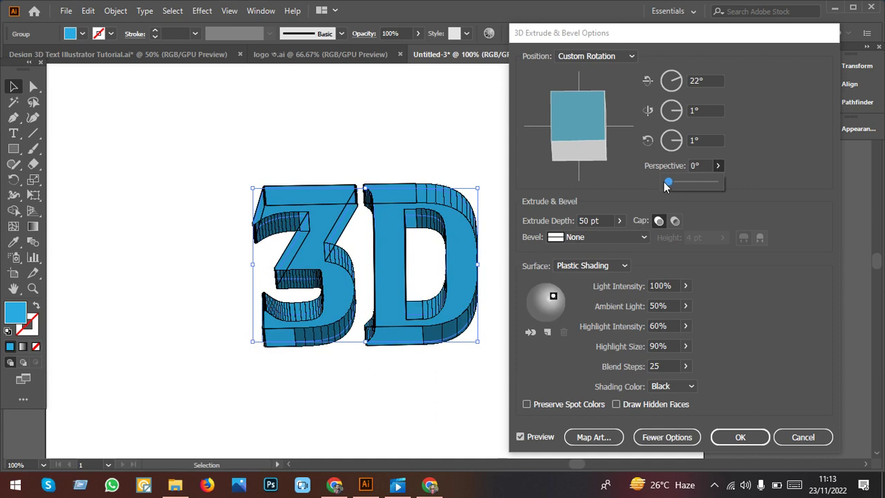
{"action": "left_click", "coordinate": [789, 165]}
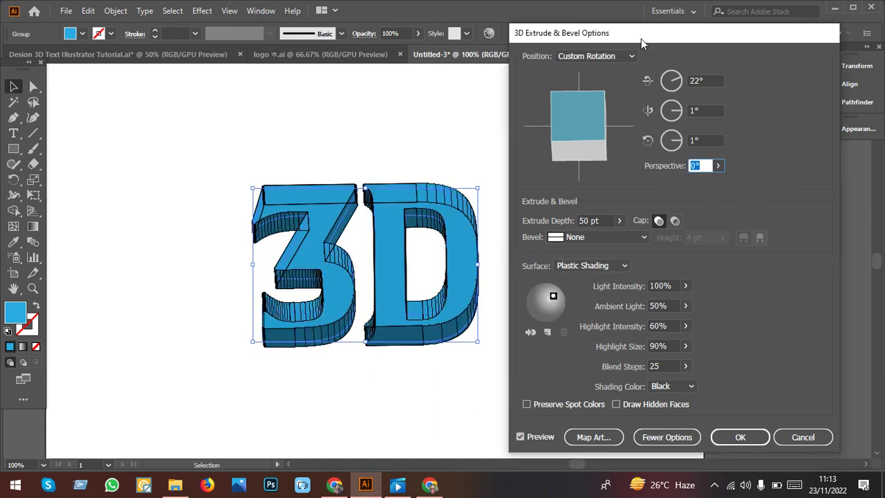
{"action": "left_click_drag", "start_coordinate": [641, 36], "coordinate": [652, 22]}
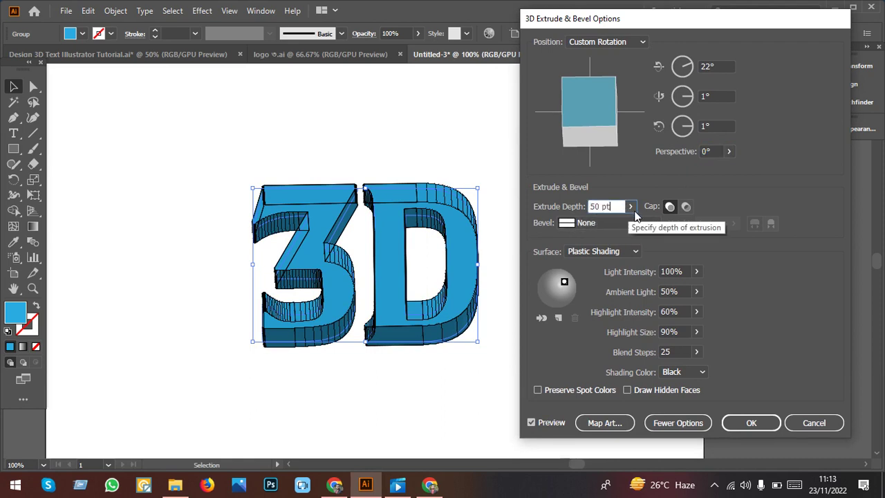
Experiment with the Extrude Depth slider and settle at 71 pt.
{"action": "left_click", "coordinate": [630, 206]}
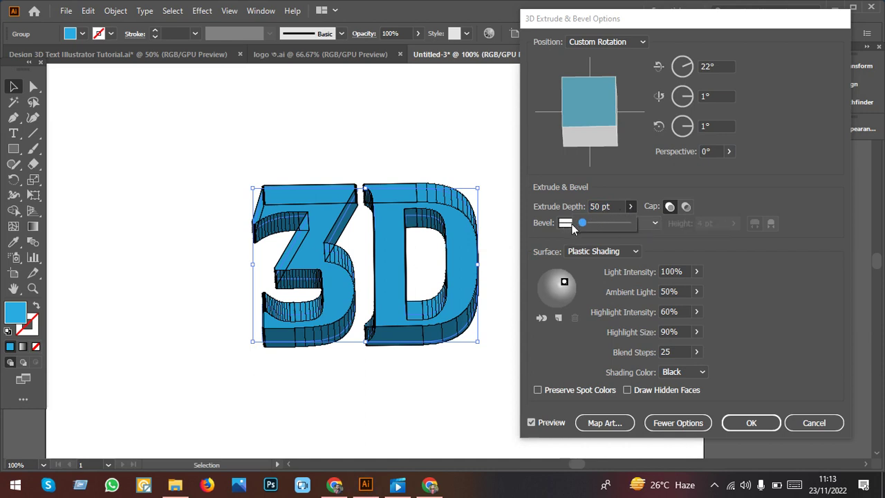
{"action": "left_click_drag", "start_coordinate": [581, 223], "coordinate": [586, 226]}
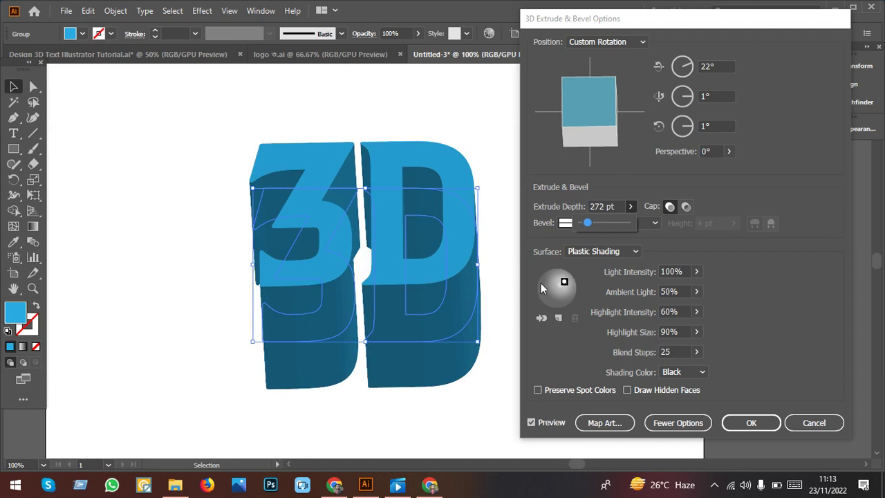
{"action": "left_click_drag", "start_coordinate": [587, 228], "coordinate": [584, 228]}
{"action": "left_click", "coordinate": [613, 207]}
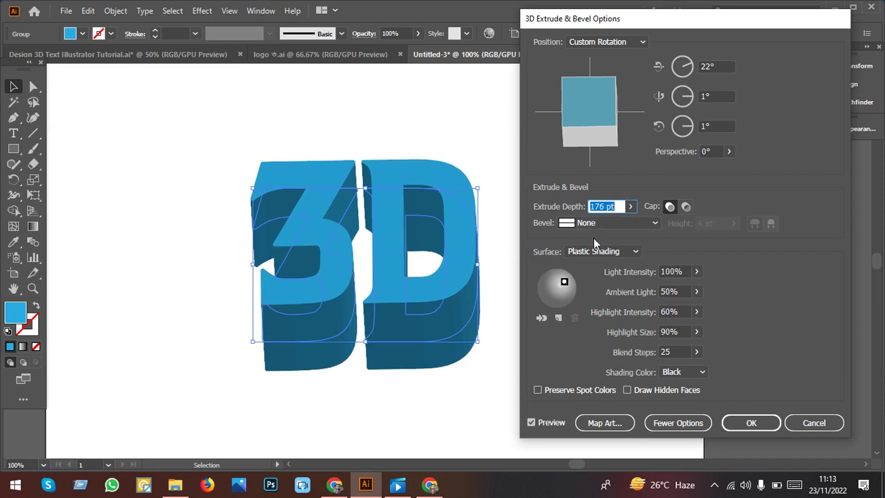
{"action": "scroll", "coordinate": [605, 208], "scroll_direction": "up", "scroll_amount": 1}
{"action": "left_click", "coordinate": [630, 206]}
{"action": "left_click_drag", "start_coordinate": [585, 227], "coordinate": [584, 226]}
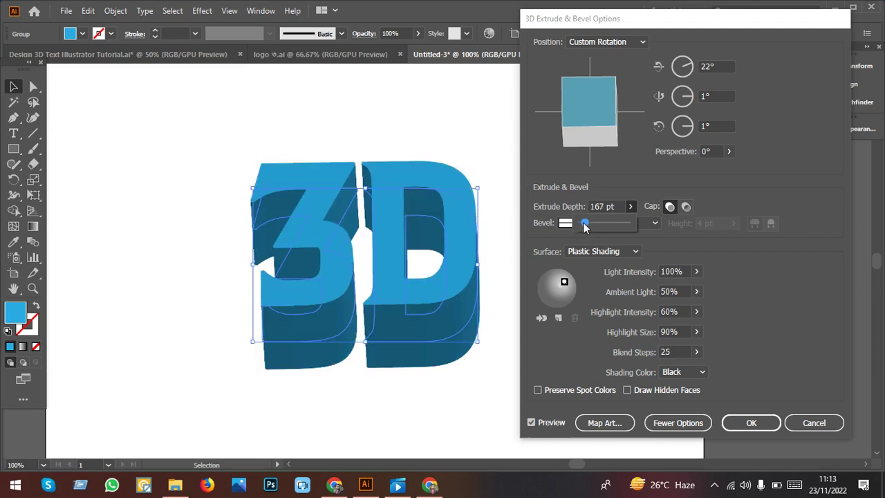
{"action": "left_click_drag", "start_coordinate": [584, 227], "coordinate": [580, 227]}
{"action": "left_click", "coordinate": [612, 206]}
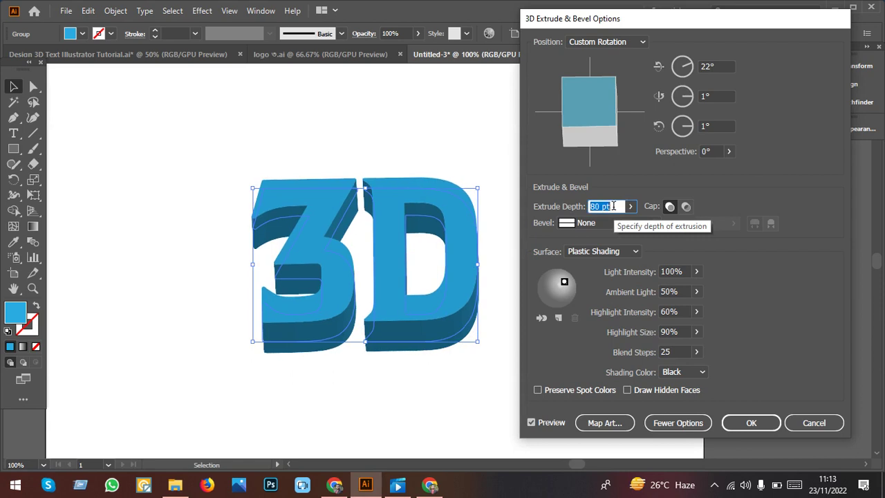
{"action": "type", "text": "71"}
Browse bevel shapes, try a thinner extrusion, and restore the depth to 71 pt.
{"action": "left_click", "coordinate": [588, 223]}
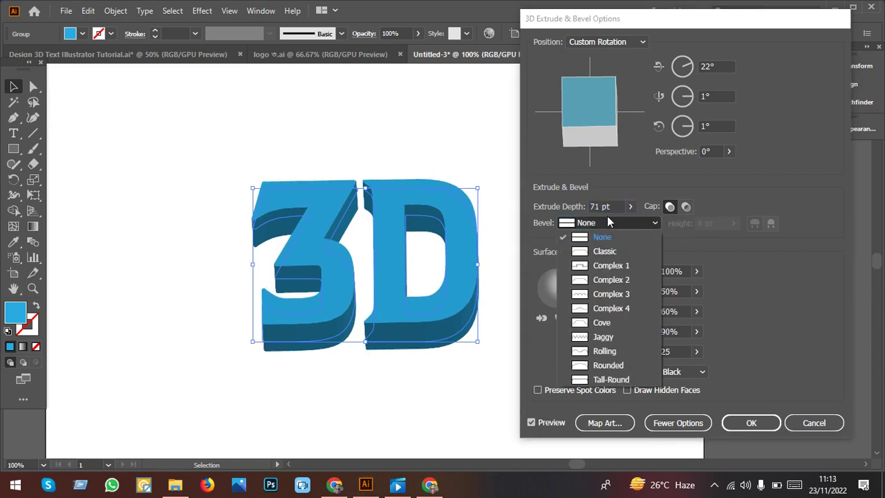
{"action": "left_click", "coordinate": [605, 233]}
{"action": "left_click", "coordinate": [600, 206]}
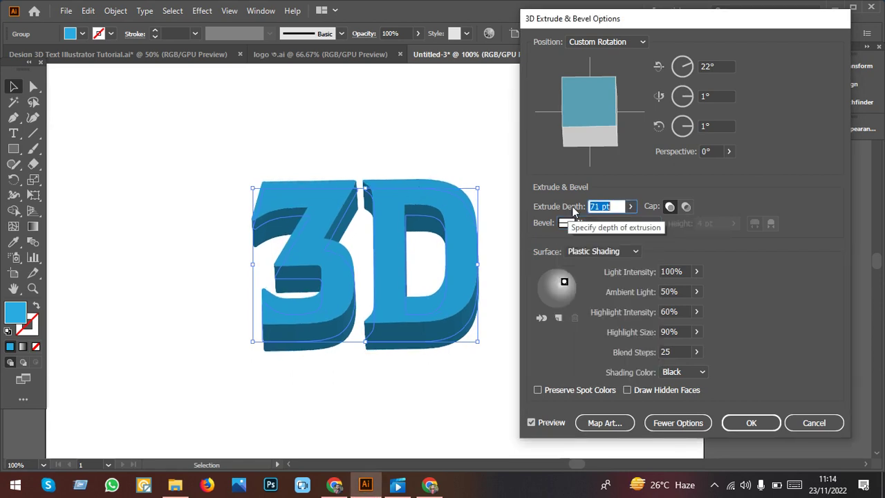
{"action": "left_click", "coordinate": [629, 206]}
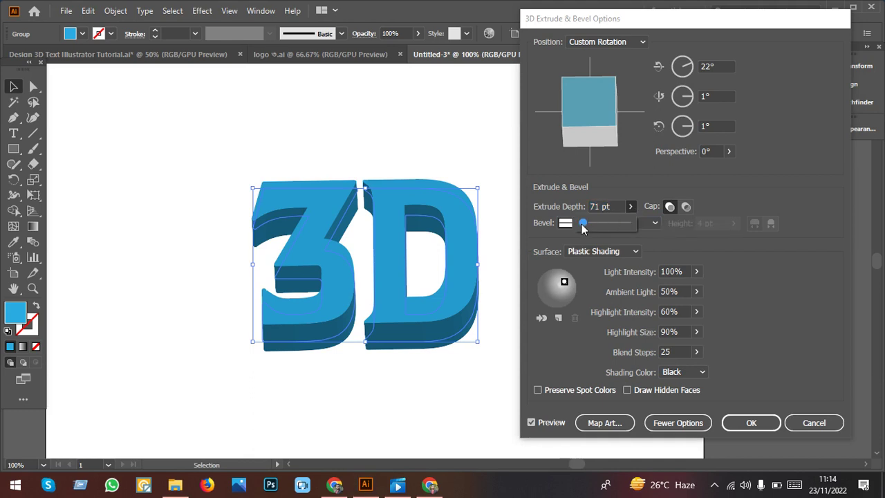
{"action": "left_click_drag", "start_coordinate": [581, 225], "coordinate": [583, 225]}
{"action": "left_click", "coordinate": [607, 181]}
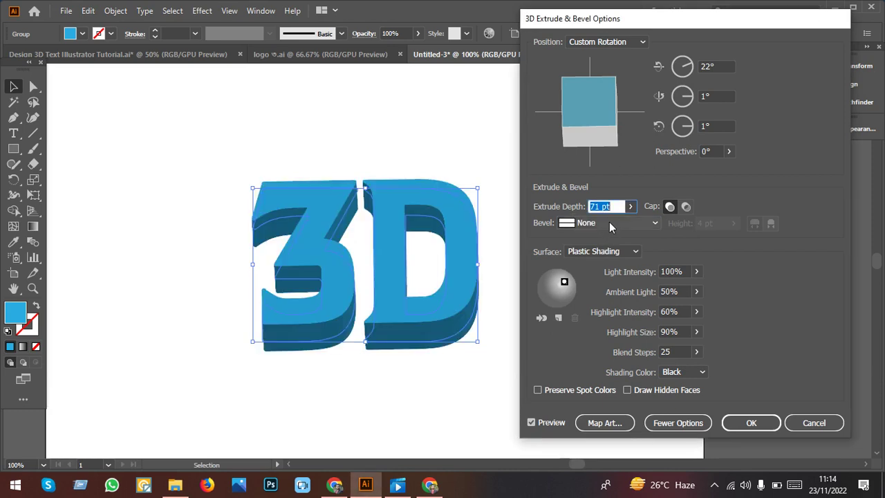
{"action": "left_click", "coordinate": [626, 223]}
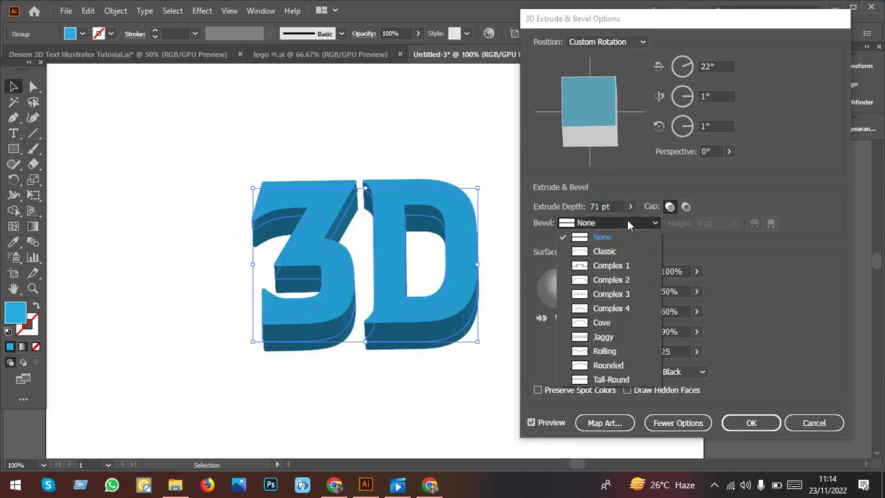
Try Rolling and Rounded bevels, settle on Tall-Round, and lower depth to 43 pt.
{"action": "left_click", "coordinate": [610, 356]}
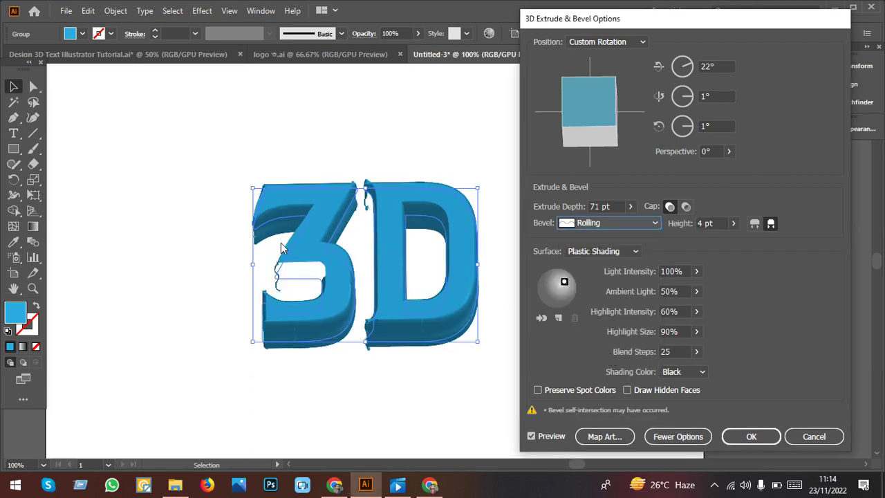
{"action": "left_click", "coordinate": [632, 223]}
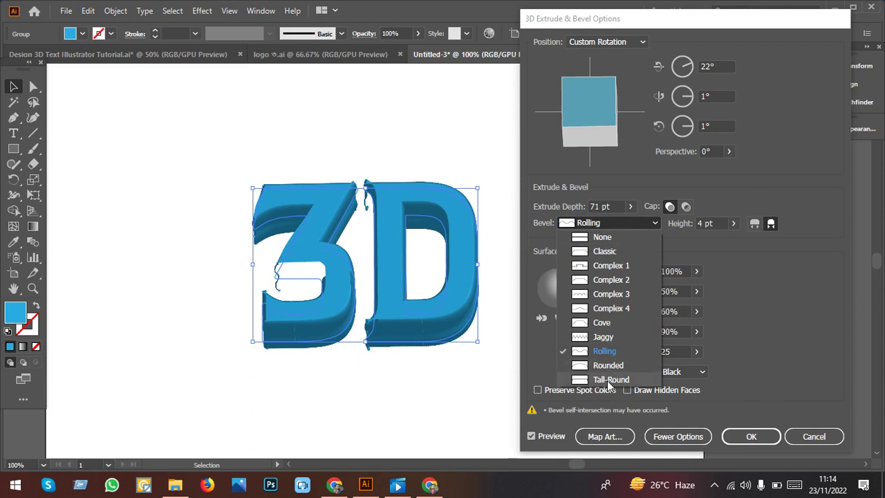
{"action": "left_click", "coordinate": [608, 365]}
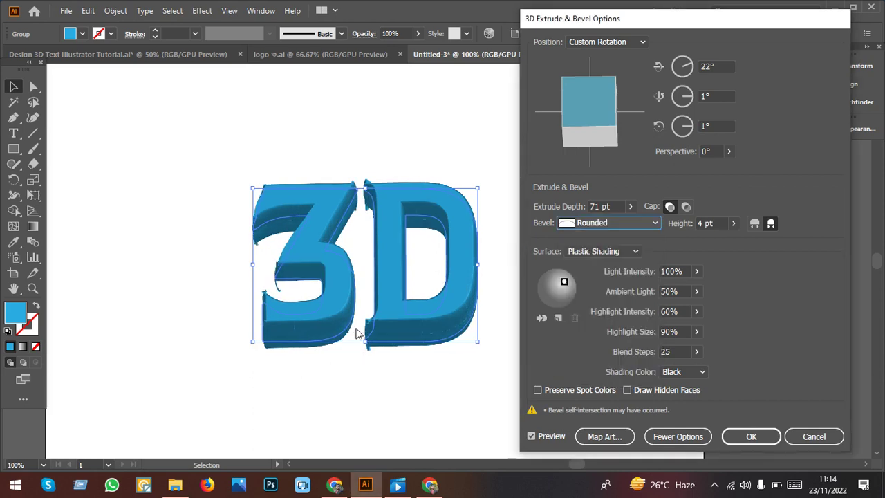
{"action": "left_click", "coordinate": [617, 224]}
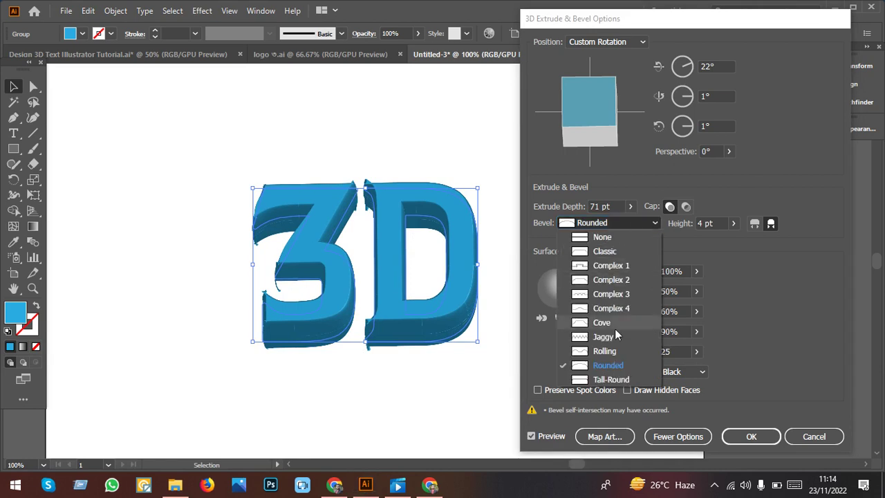
{"action": "left_click", "coordinate": [615, 385]}
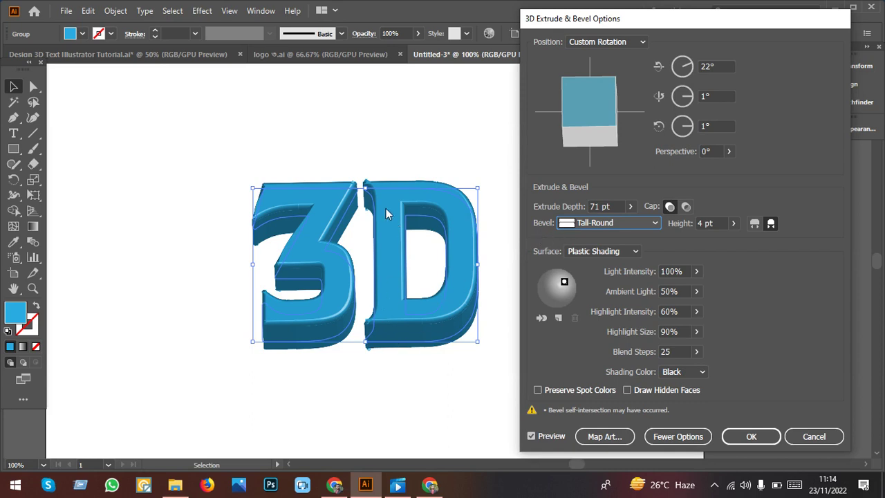
{"action": "left_click", "coordinate": [628, 207]}
{"action": "left_click_drag", "start_coordinate": [583, 229], "coordinate": [581, 228]}
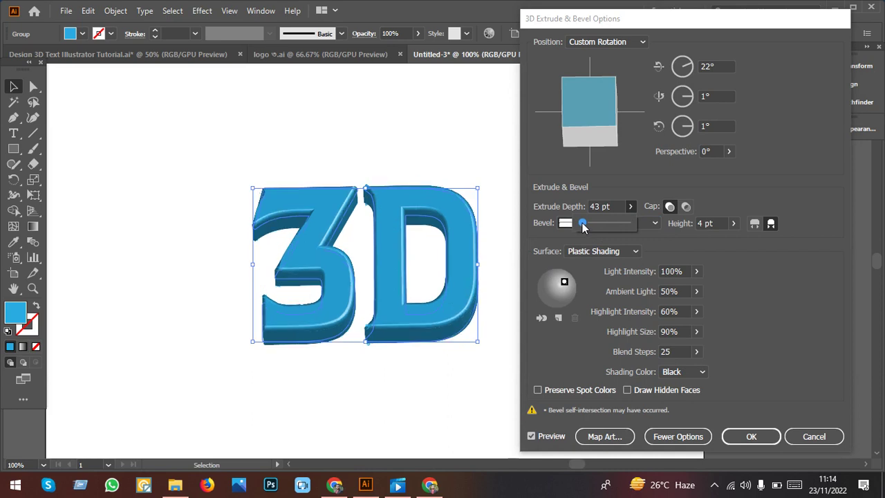
Raise the extrusion depth to 53 pt and toggle the cap off and back on.
{"action": "left_click", "coordinate": [615, 207]}
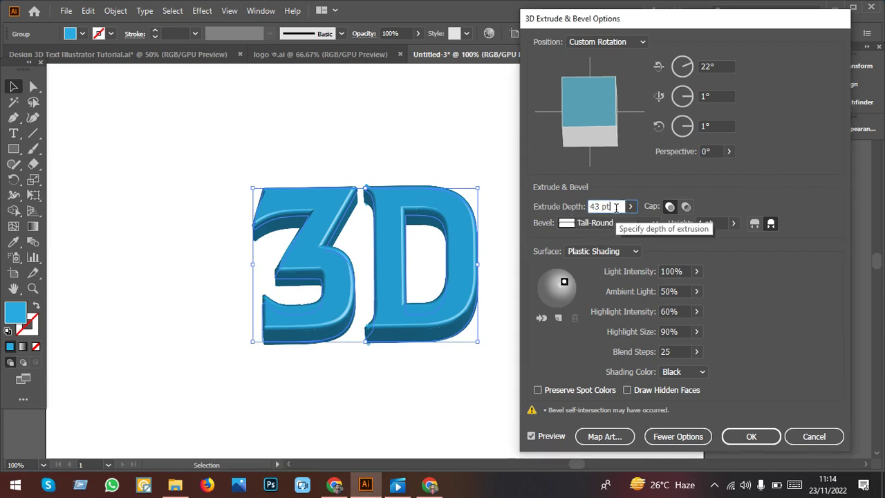
{"action": "key", "text": "Up"}
{"action": "key", "text": "Up"}
{"action": "key", "text": "Up"}
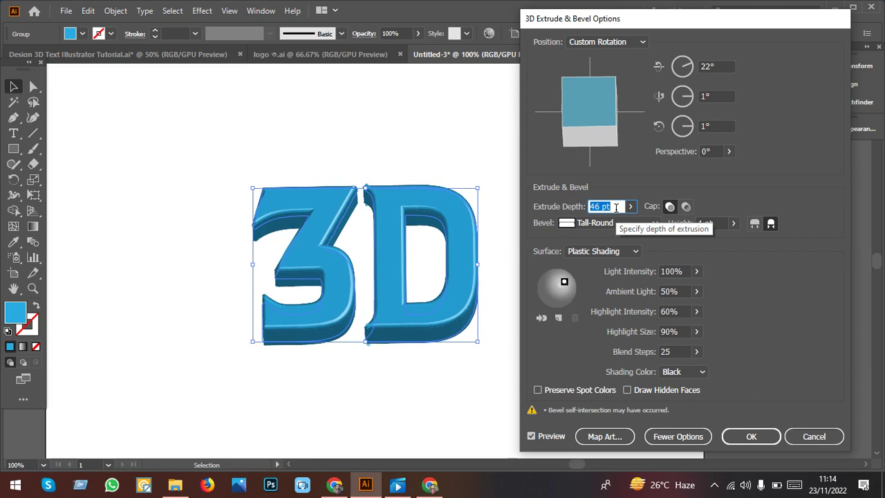
{"action": "key", "text": "Up"}
{"action": "key", "text": "Up"}
{"action": "key", "text": "Up"}
{"action": "key", "text": "Up"}
{"action": "key", "text": "Up"}
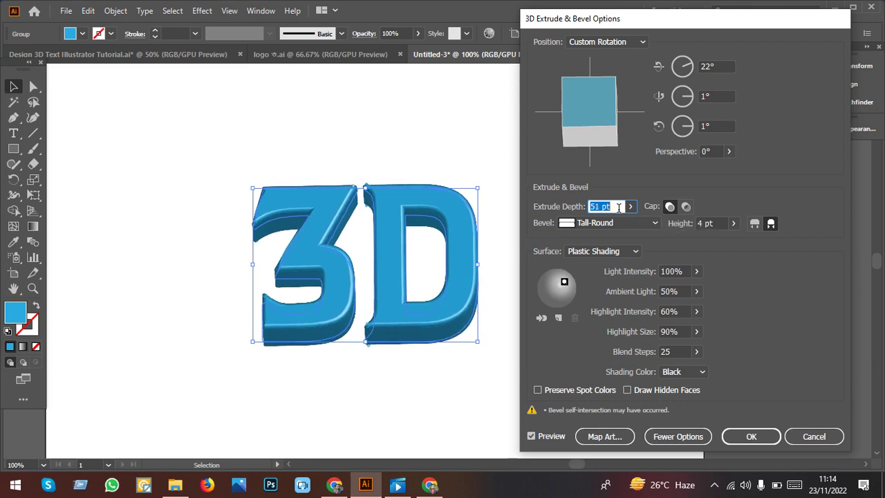
{"action": "key", "text": "Up"}
{"action": "key", "text": "Up"}
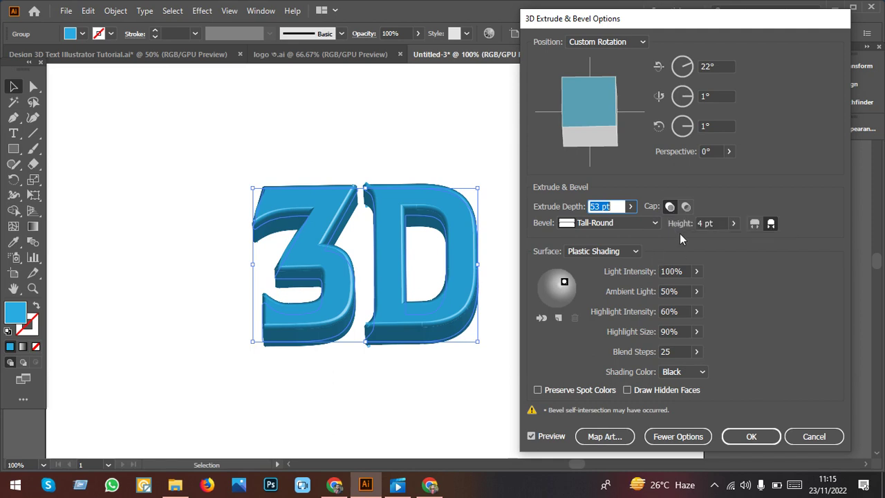
{"action": "left_click", "coordinate": [672, 208]}
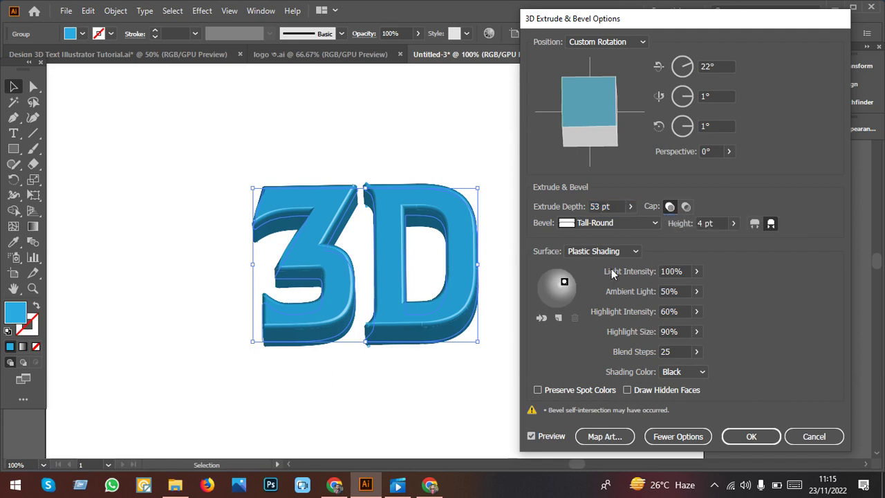
{"action": "left_click", "coordinate": [686, 207]}
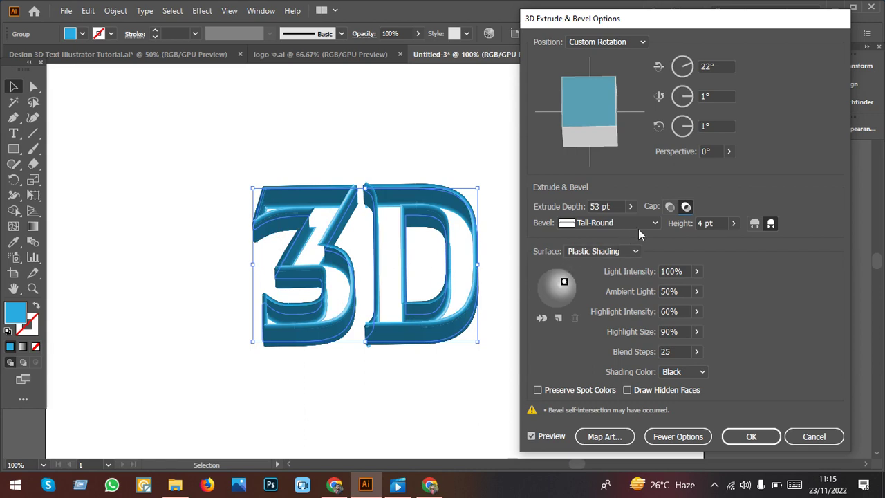
{"action": "left_click", "coordinate": [670, 206]}
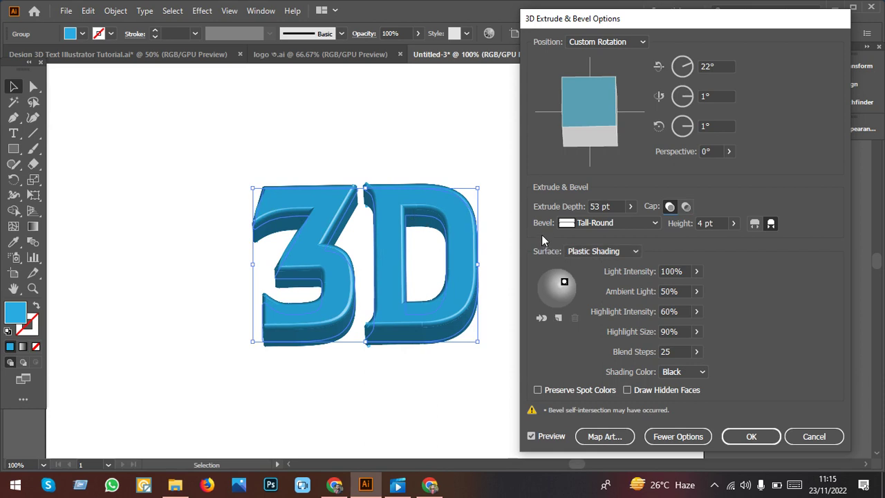
Keep Plastic Shading and move the light source down and left.
{"action": "left_click", "coordinate": [628, 253]}
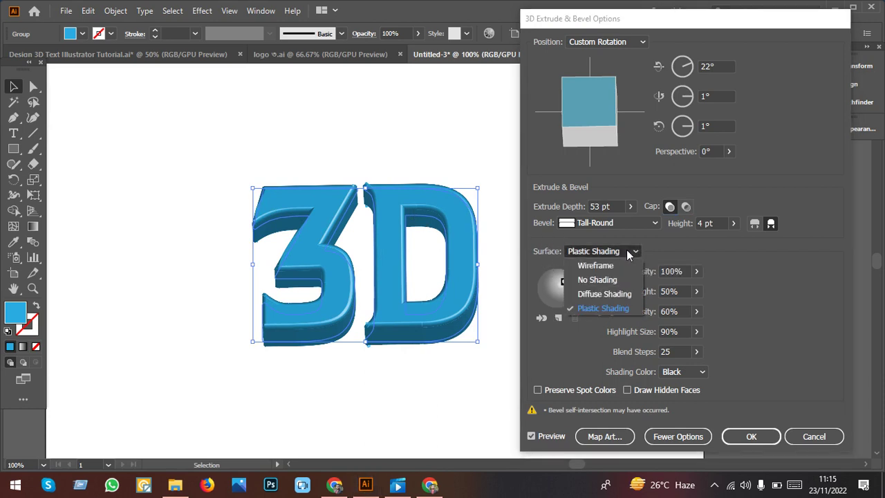
{"action": "left_click", "coordinate": [628, 253]}
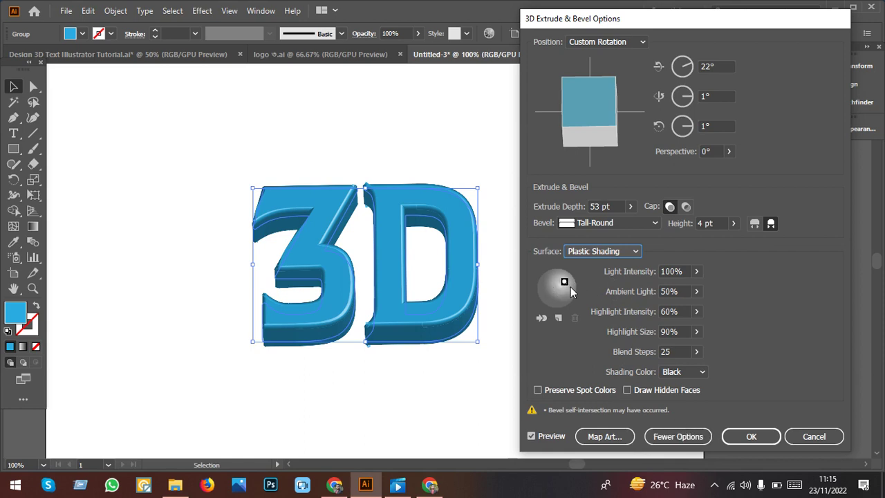
{"action": "mouse_move", "coordinate": [563, 283]}
{"action": "left_mouse_down"}
{"action": "mouse_move", "coordinate": [558, 289]}
{"action": "mouse_move", "coordinate": [546, 279]}
{"action": "mouse_move", "coordinate": [559, 286]}
{"action": "left_mouse_up"}
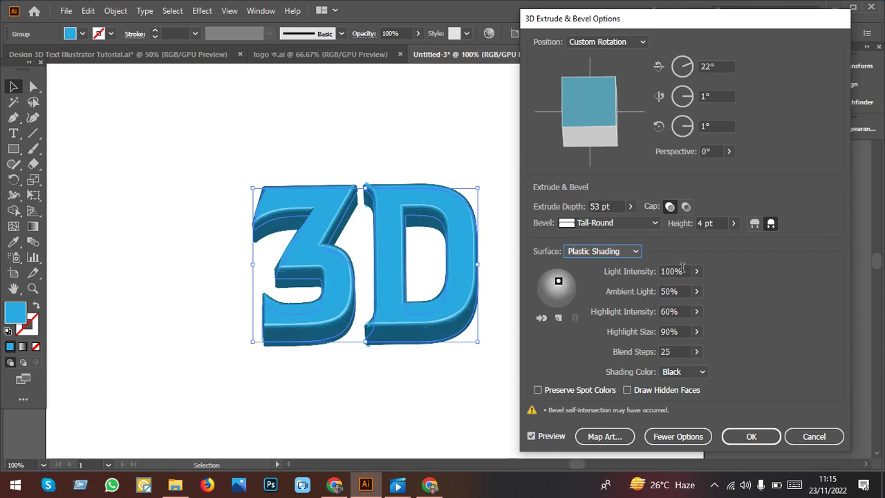
Change the shading blend steps from 256 to 100.
{"action": "left_click", "coordinate": [676, 351]}
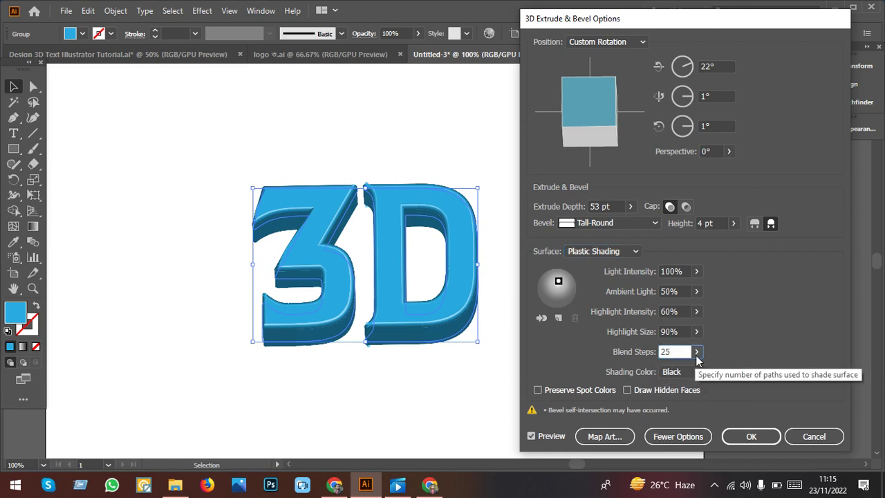
{"action": "left_click", "coordinate": [696, 351]}
{"action": "left_click_drag", "start_coordinate": [652, 372], "coordinate": [697, 373]}
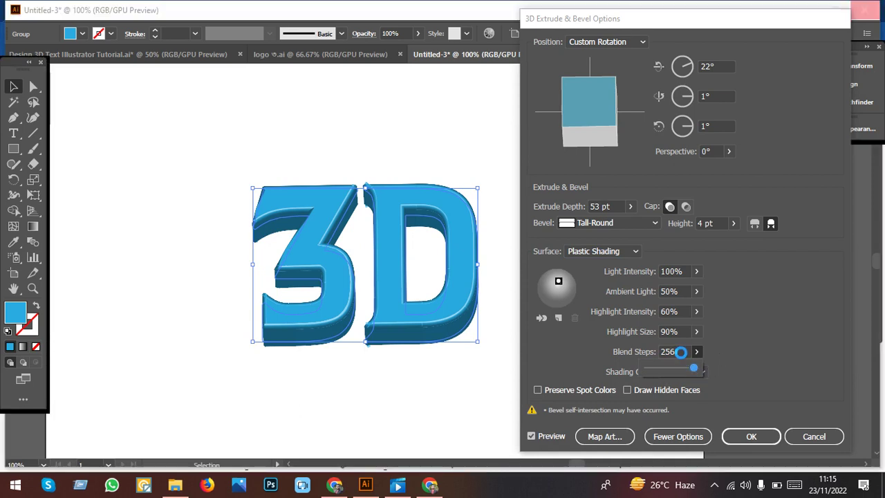
{"action": "left_click", "coordinate": [680, 351]}
{"action": "left_click_drag", "start_coordinate": [681, 351], "coordinate": [654, 353]}
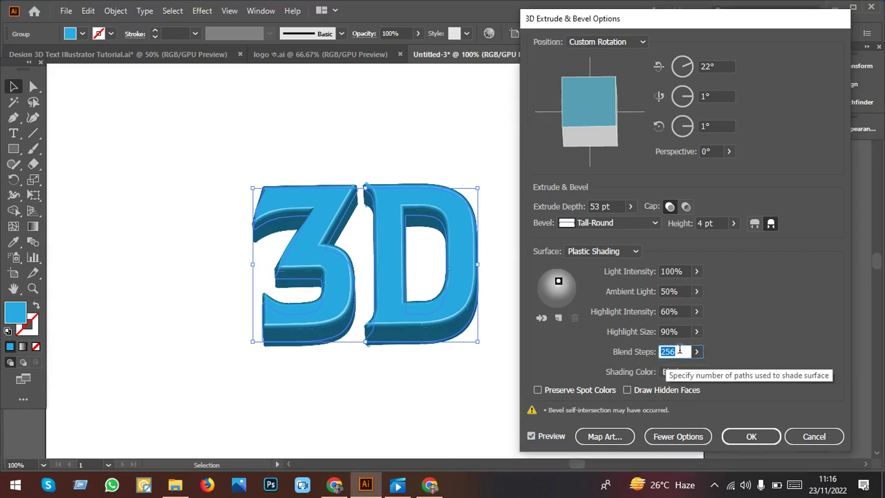
{"action": "type", "text": "100"}
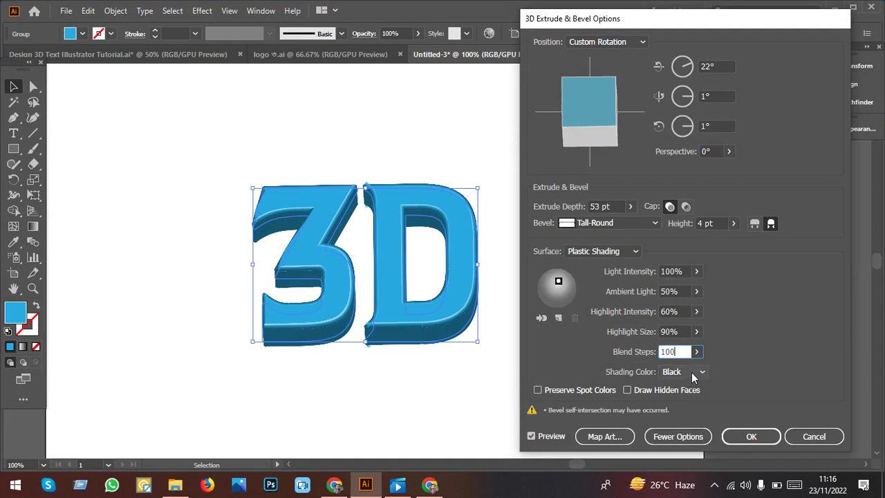
{"action": "key", "text": "Tab"}
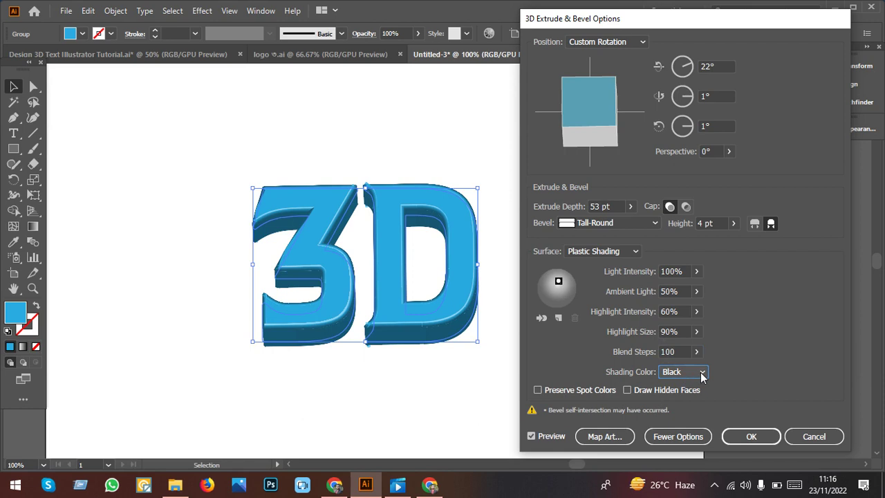
Browse the Shading Color options and choose Custom red shading.
{"action": "left_click", "coordinate": [702, 373]}
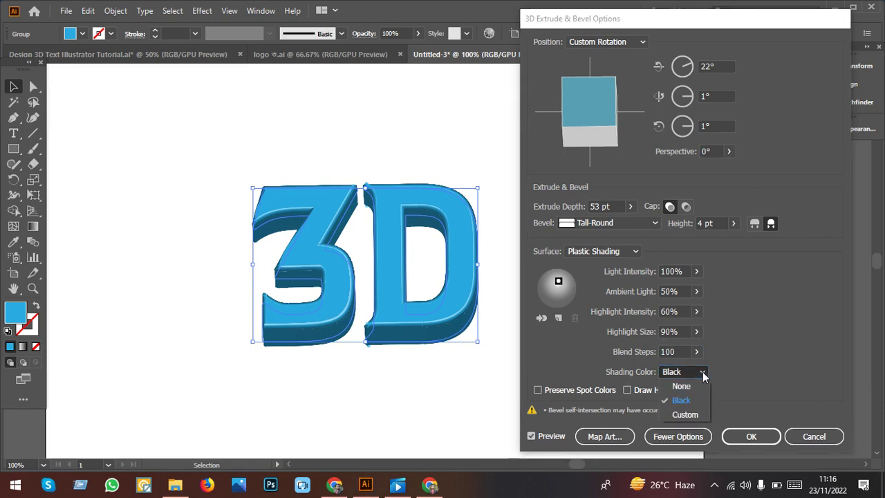
{"action": "left_click", "coordinate": [681, 387]}
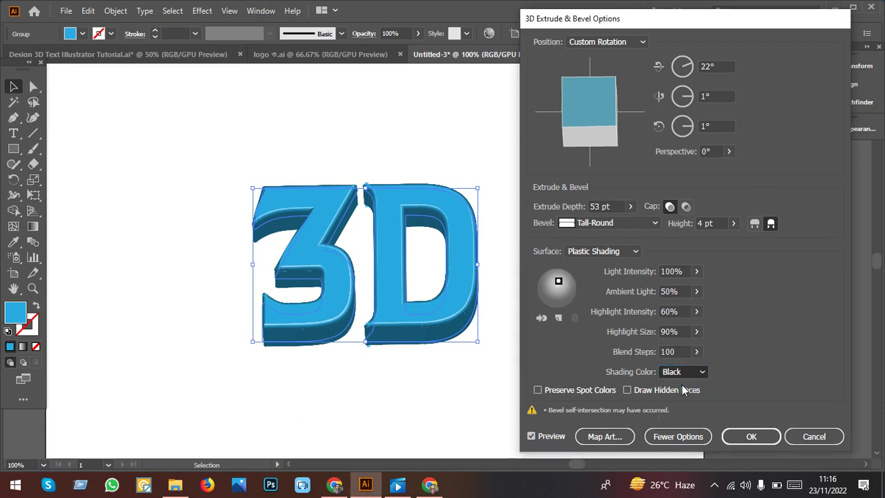
{"action": "scroll", "coordinate": [702, 373], "scroll_direction": "up", "scroll_amount": 1}
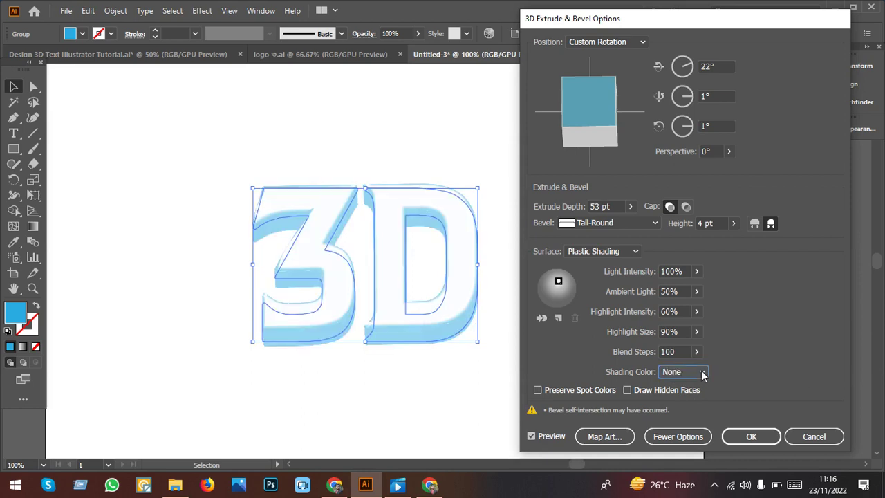
{"action": "left_click", "coordinate": [702, 374]}
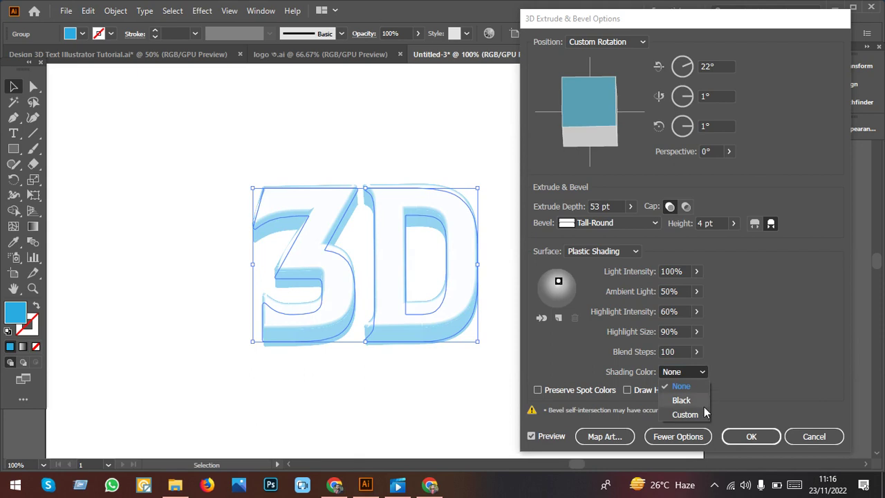
{"action": "key", "text": "Escape"}
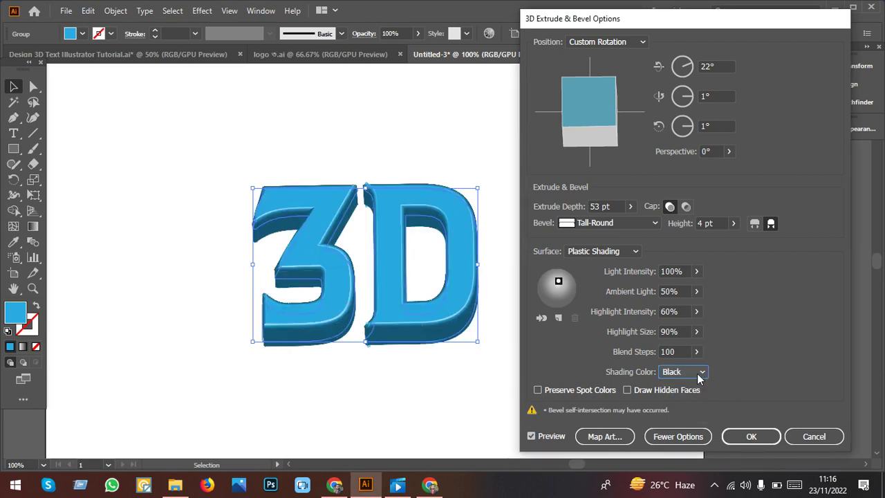
{"action": "left_click", "coordinate": [699, 373]}
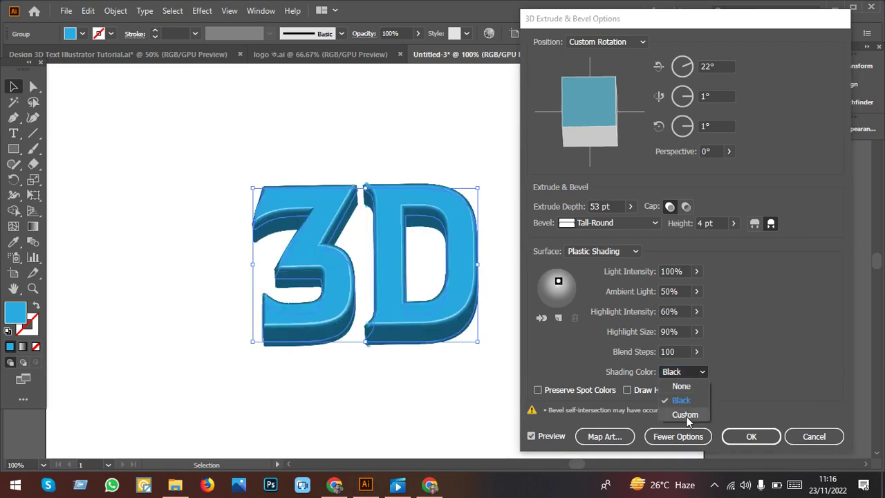
{"action": "left_click", "coordinate": [685, 416]}
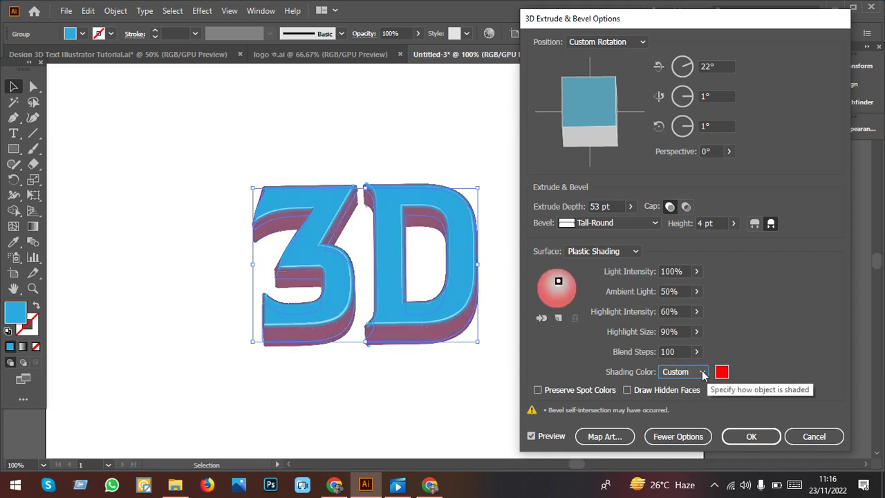
Try darker red and blue custom shading colours in the Color Picker, then discard them.
{"action": "left_click", "coordinate": [722, 372]}
{"action": "left_click_drag", "start_coordinate": [461, 124], "coordinate": [733, 121]}
{"action": "left_click", "coordinate": [701, 203]}
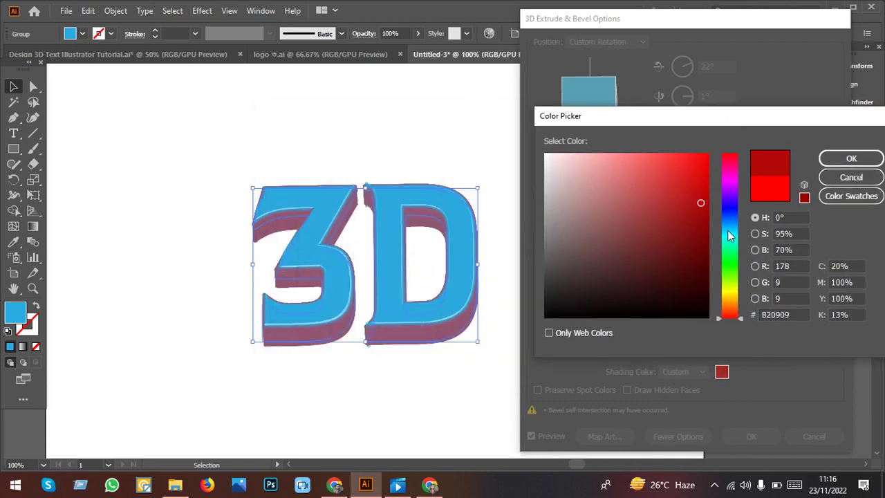
{"action": "left_click", "coordinate": [726, 222]}
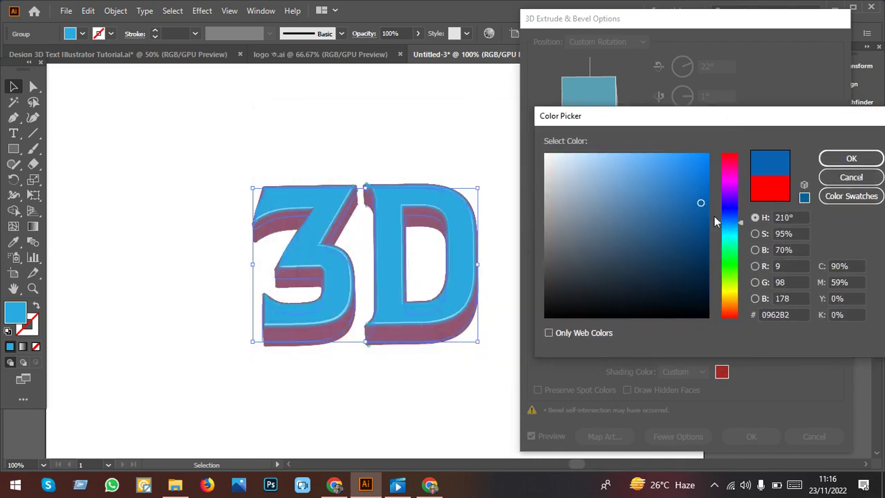
{"action": "left_click", "coordinate": [690, 238]}
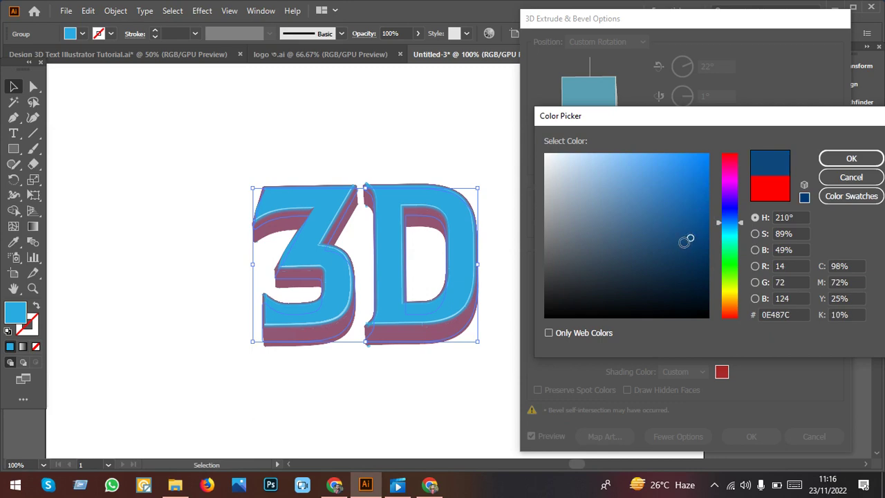
{"action": "left_click", "coordinate": [857, 178]}
Set the 3D Shading Color back to Black and apply the Extrude & Bevel effect.
{"action": "left_click", "coordinate": [701, 372]}
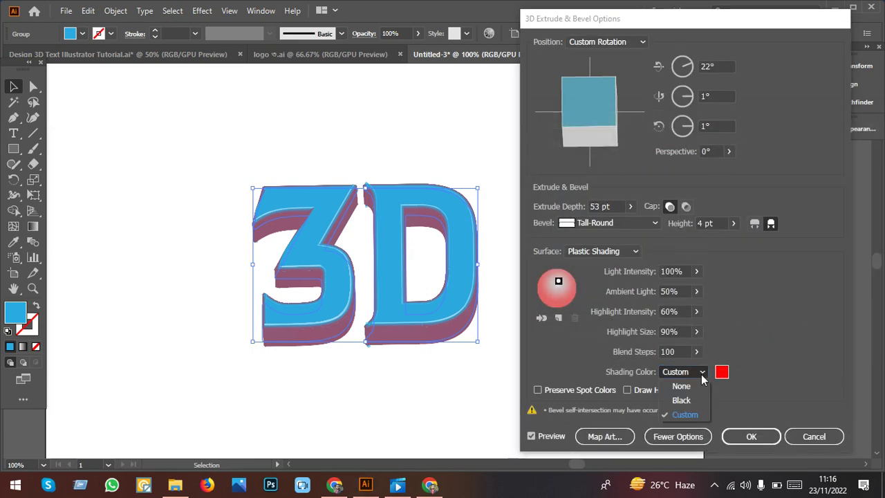
{"action": "left_click", "coordinate": [687, 407]}
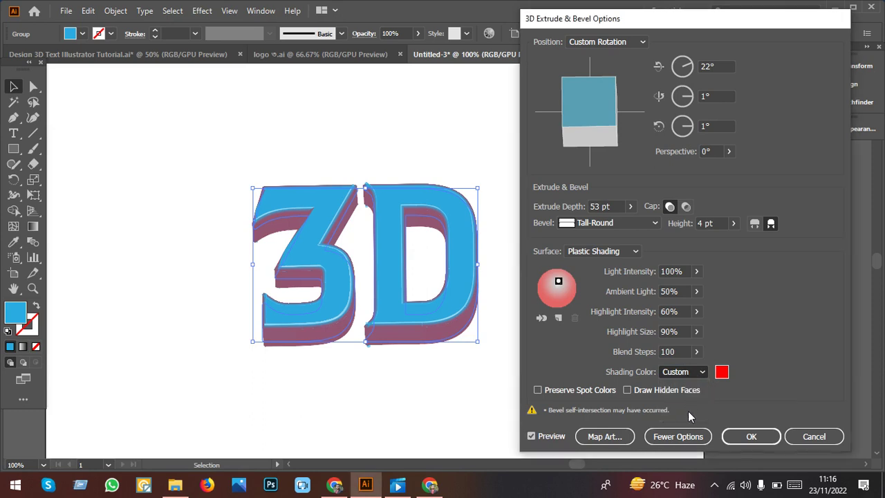
{"action": "key", "text": "Up"}
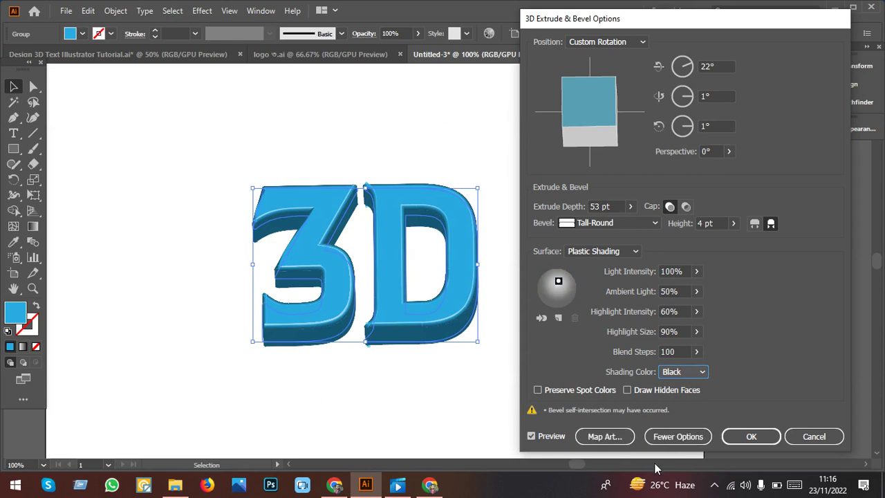
{"action": "left_click", "coordinate": [750, 436]}
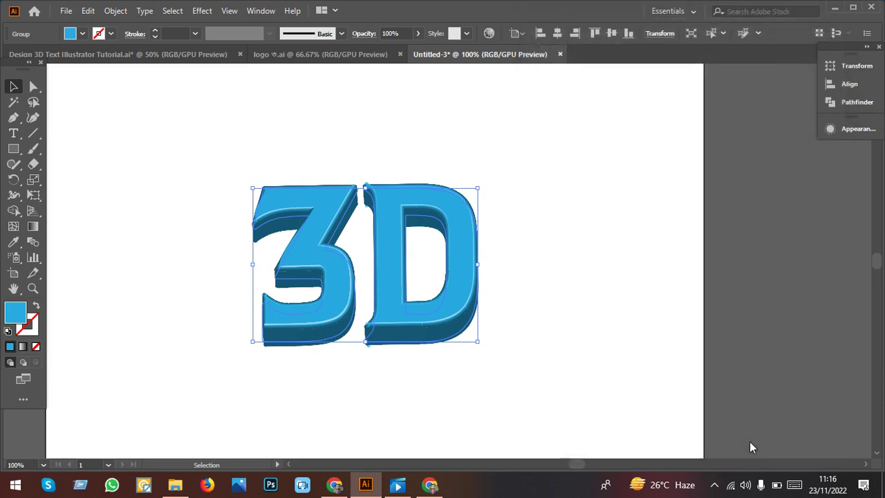
{"action": "left_click", "coordinate": [488, 373]}
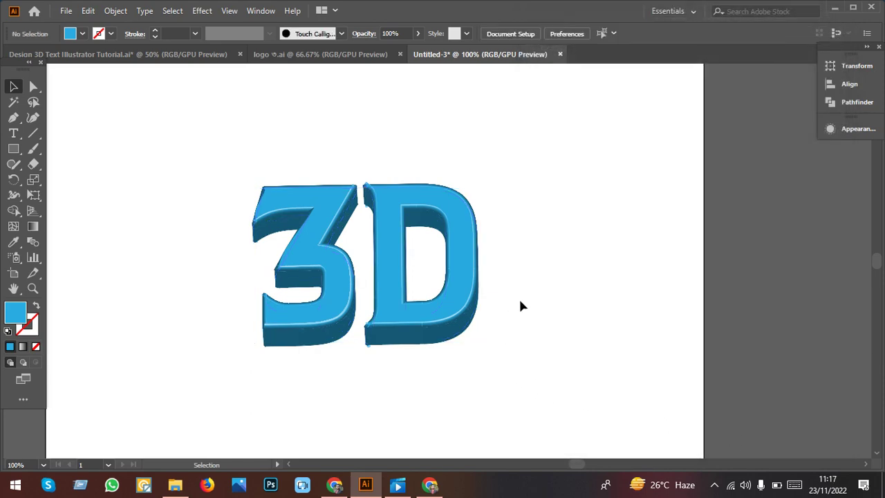
{"action": "scroll", "coordinate": [359, 206], "scroll_direction": "up", "scroll_amount": 6}
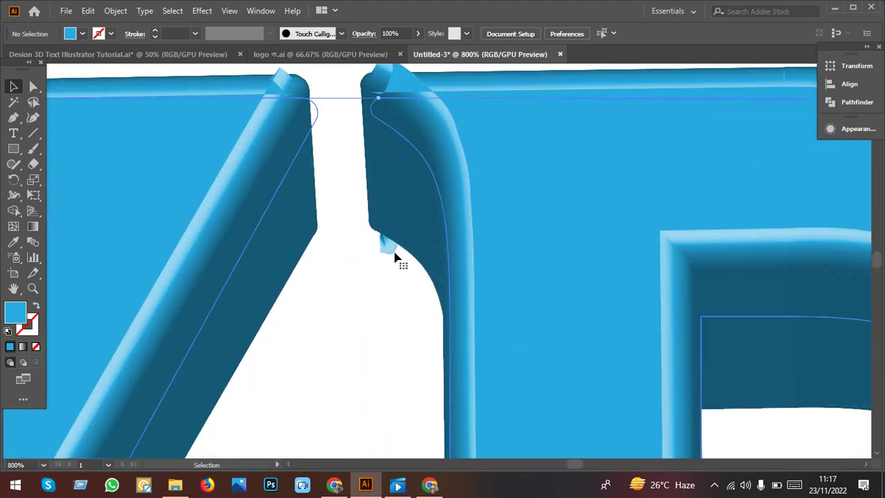
{"action": "left_click", "coordinate": [395, 257]}
{"action": "scroll", "coordinate": [395, 257], "scroll_direction": "down", "scroll_amount": 3}
{"action": "scroll", "coordinate": [395, 382], "scroll_direction": "down", "scroll_amount": 1}
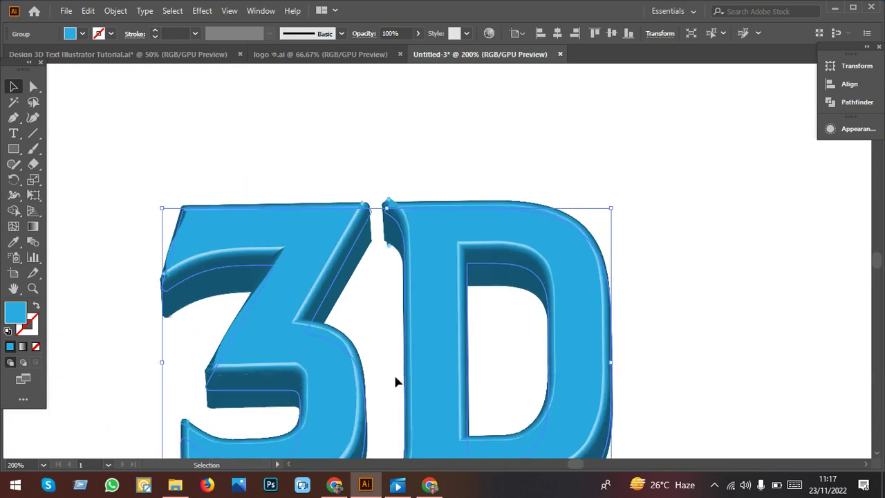
{"action": "left_click_drag", "start_coordinate": [396, 381], "coordinate": [399, 290]}
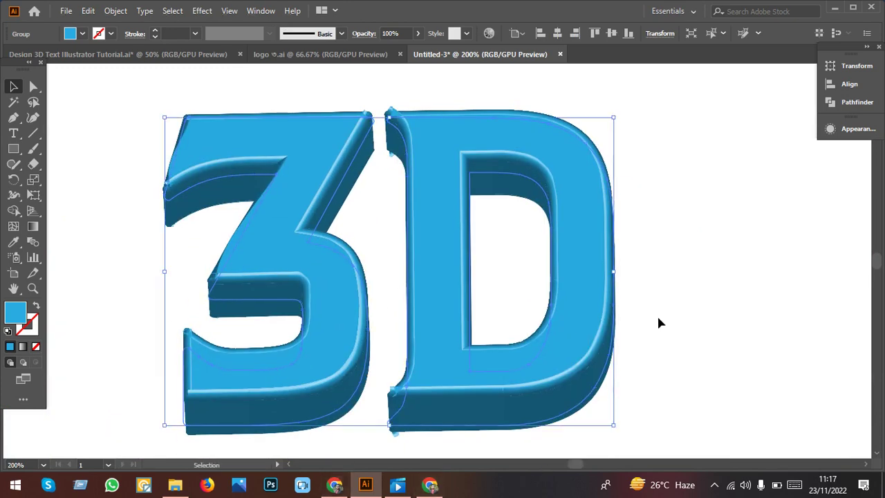
{"action": "left_click", "coordinate": [261, 11]}
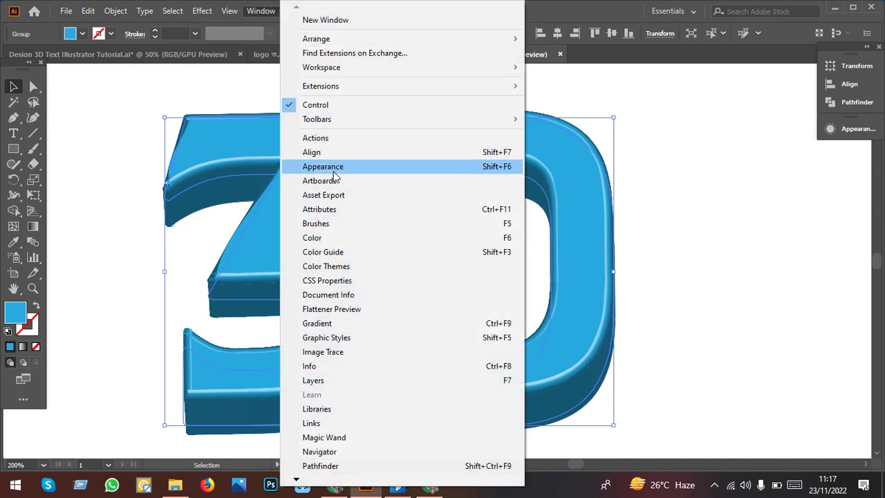
Reopen the text's 3D Extrude & Bevel options from the Appearance panel with Preview on.
{"action": "left_click", "coordinate": [857, 132]}
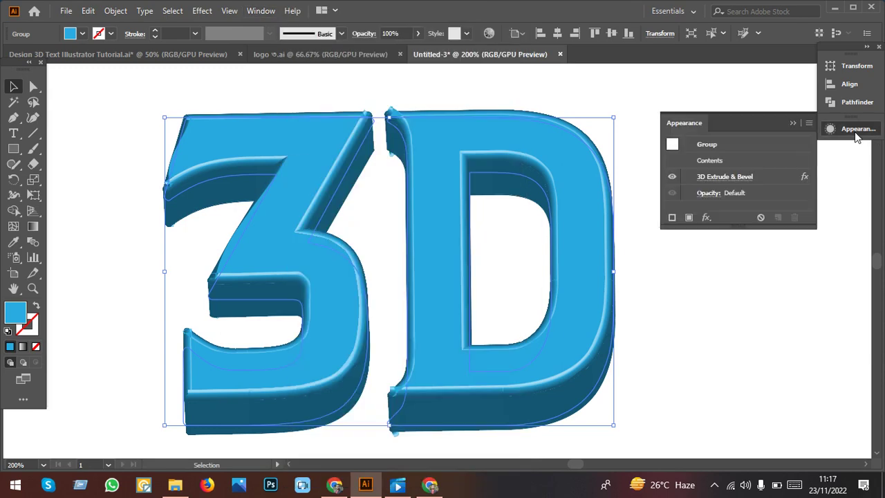
{"action": "left_click", "coordinate": [727, 179]}
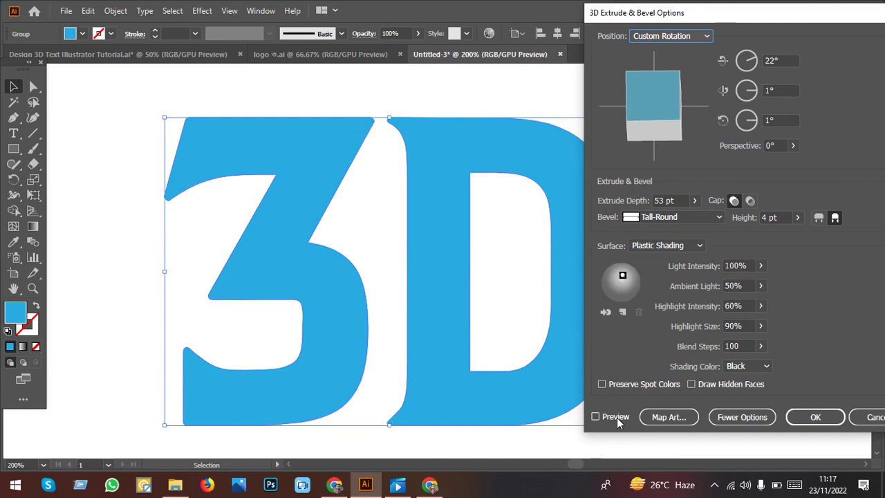
{"action": "left_click", "coordinate": [620, 419]}
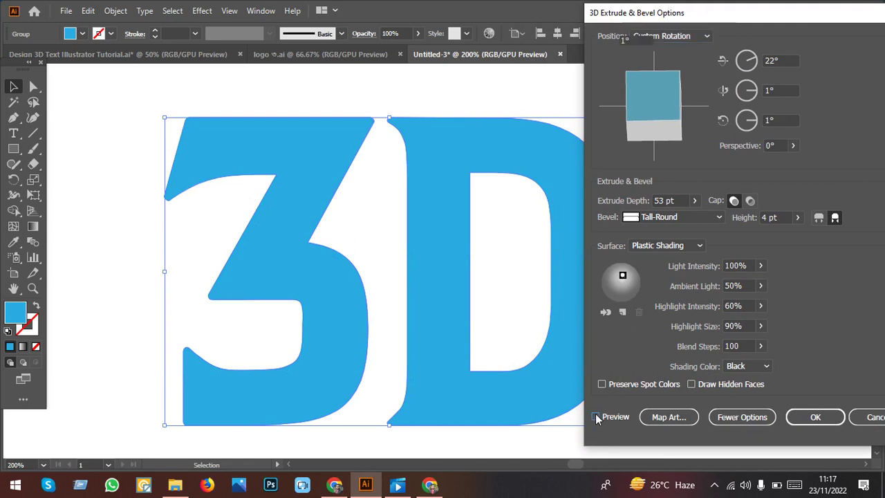
{"action": "left_click", "coordinate": [596, 418]}
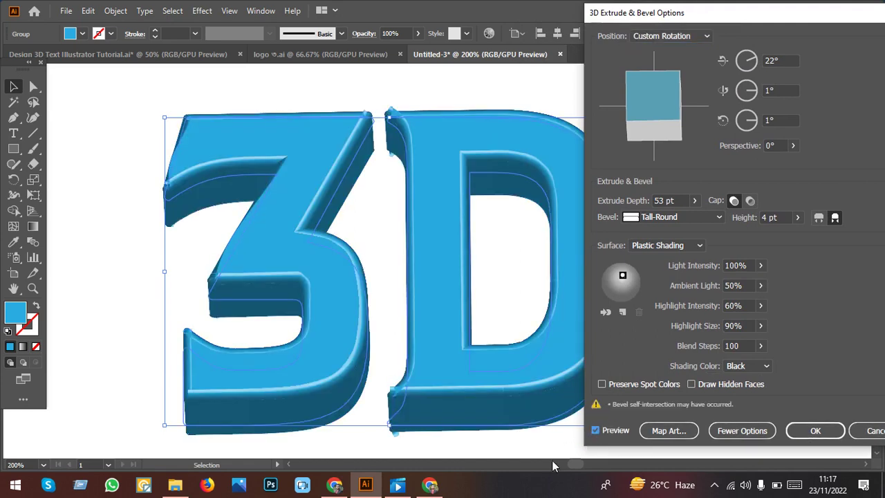
Nudge the first rotation angle from 22° up to 27° with the arrow keys.
{"action": "left_click", "coordinate": [786, 62]}
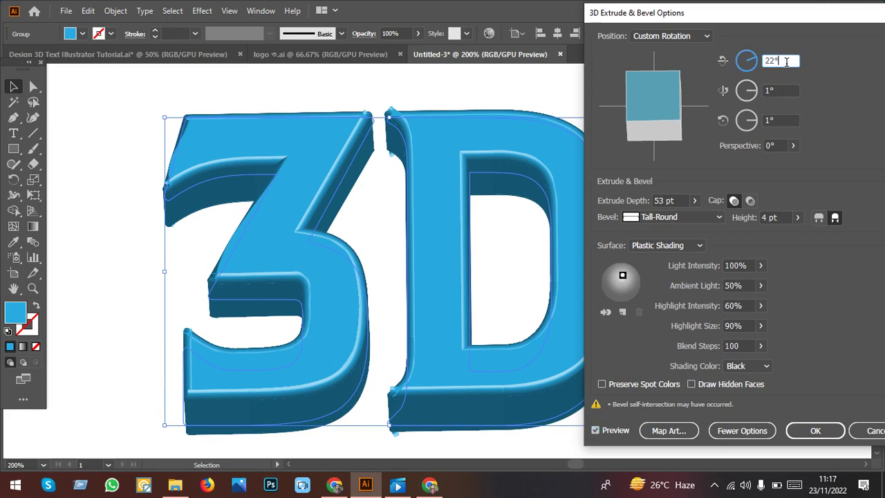
{"action": "key", "text": "Up"}
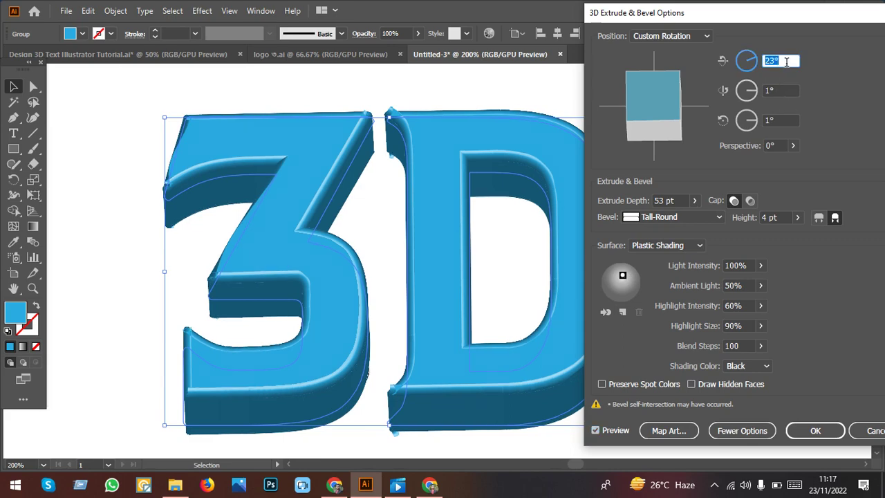
{"action": "key", "text": "Up"}
{"action": "key", "text": "Up"}
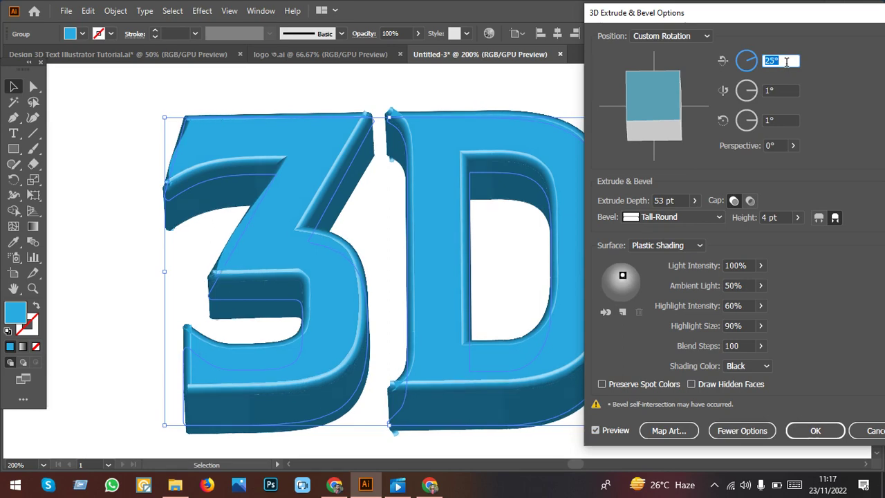
{"action": "key", "text": "Up"}
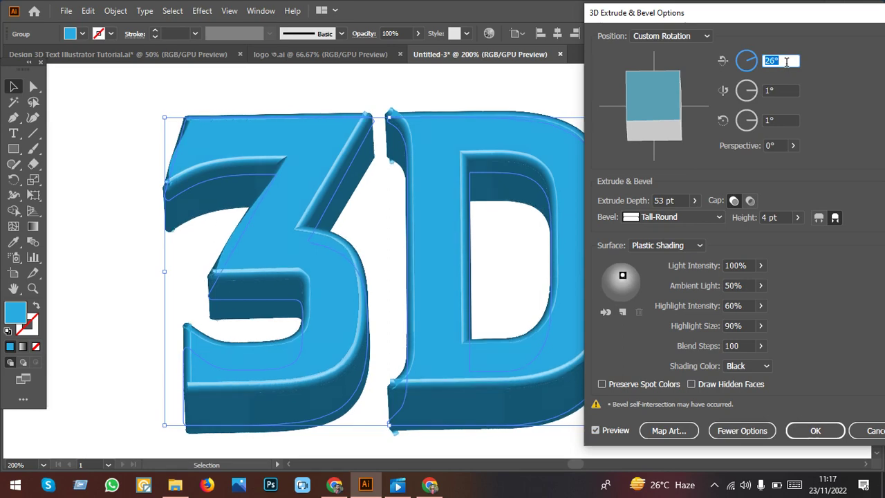
{"action": "key", "text": "Up"}
{"action": "key", "text": "Up"}
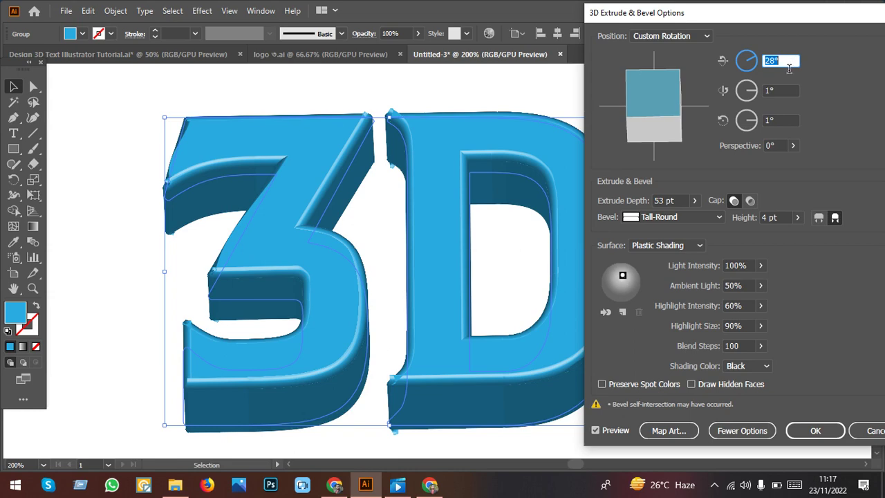
{"action": "key", "text": "Down"}
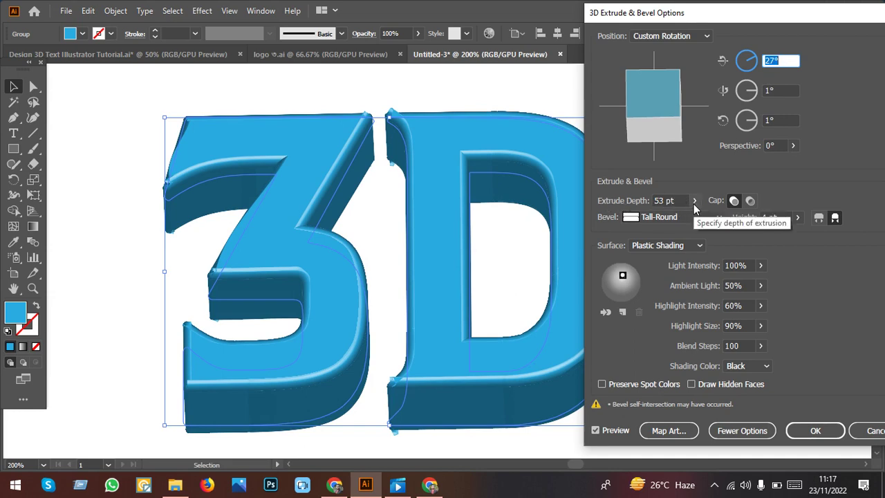
Leave Extrude Depth unchanged, apply the 3D effect and deselect the artwork.
{"action": "left_click", "coordinate": [689, 201]}
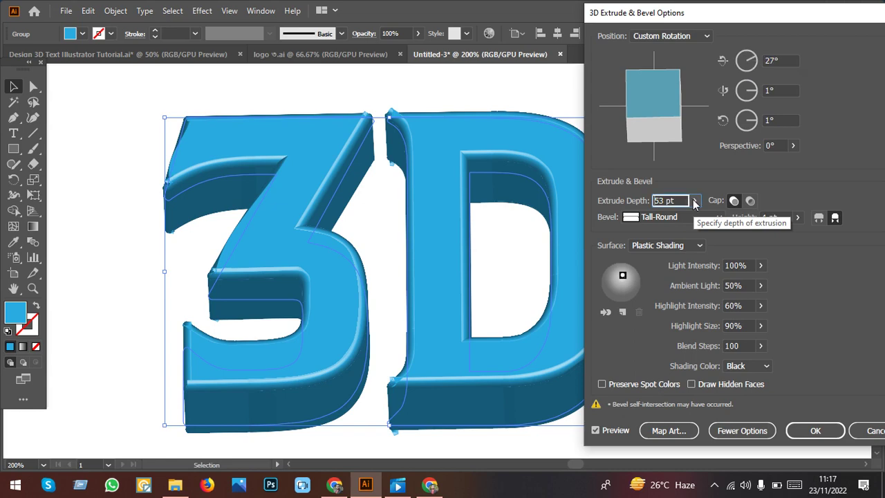
{"action": "left_click", "coordinate": [695, 201]}
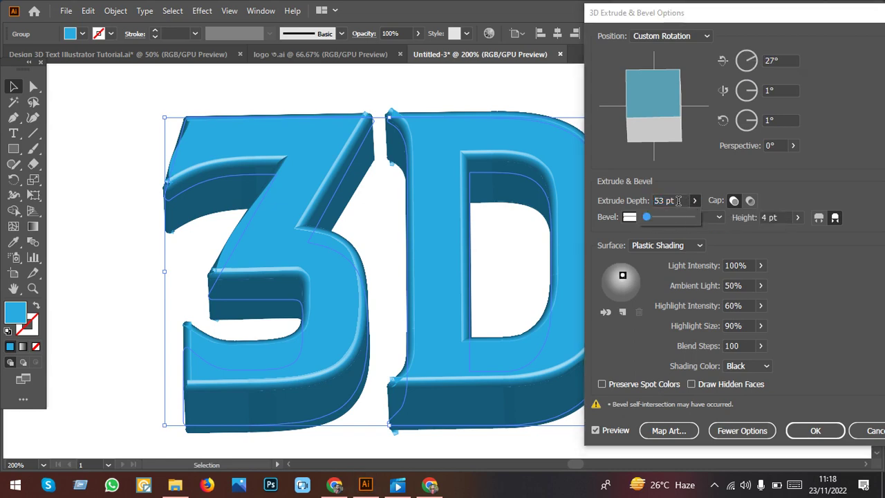
{"action": "left_click", "coordinate": [678, 200]}
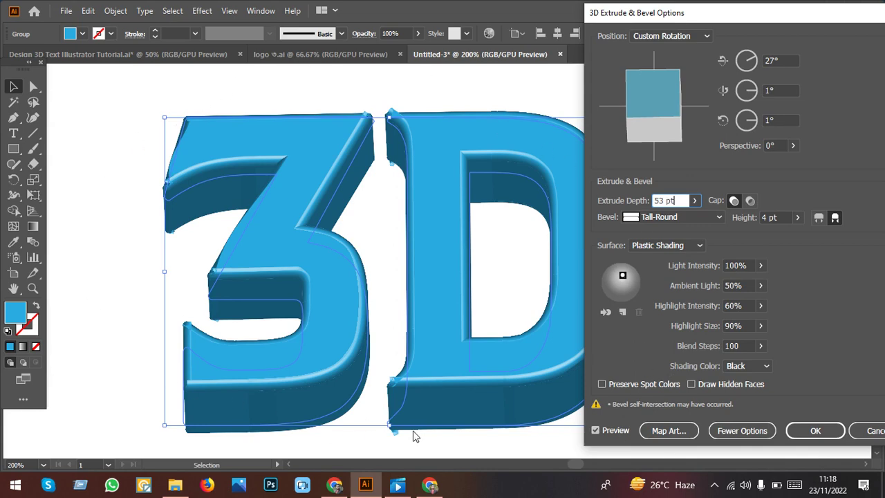
{"action": "left_click", "coordinate": [815, 431]}
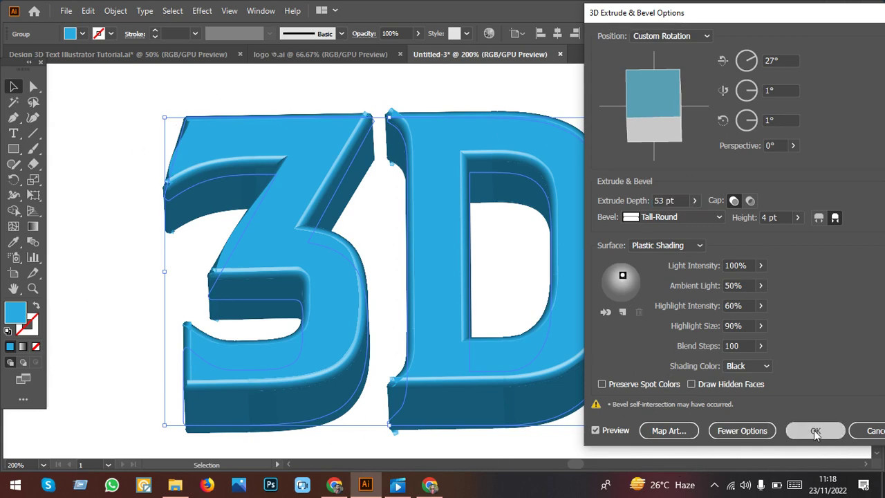
{"action": "left_click", "coordinate": [752, 363]}
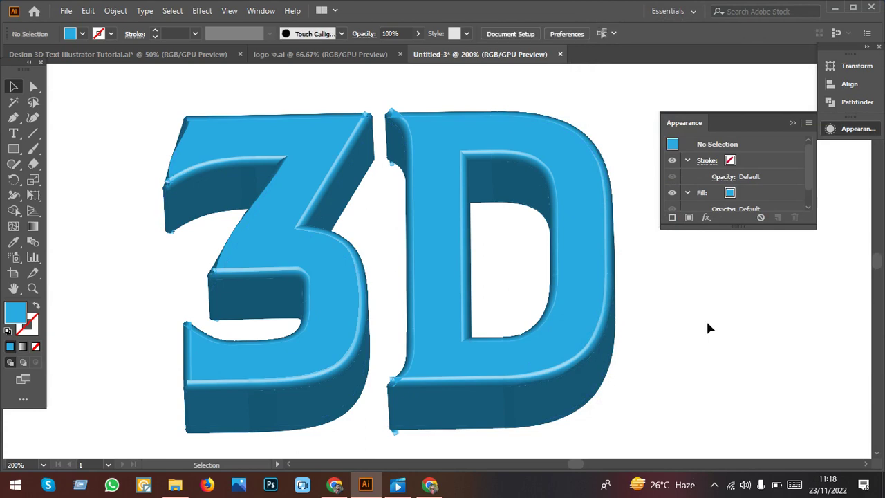
Select the whole 3D text group and expand its appearance into editable shapes.
{"action": "key", "text": "ctrl+1"}
{"action": "left_click_drag", "start_coordinate": [600, 376], "coordinate": [243, 174]}
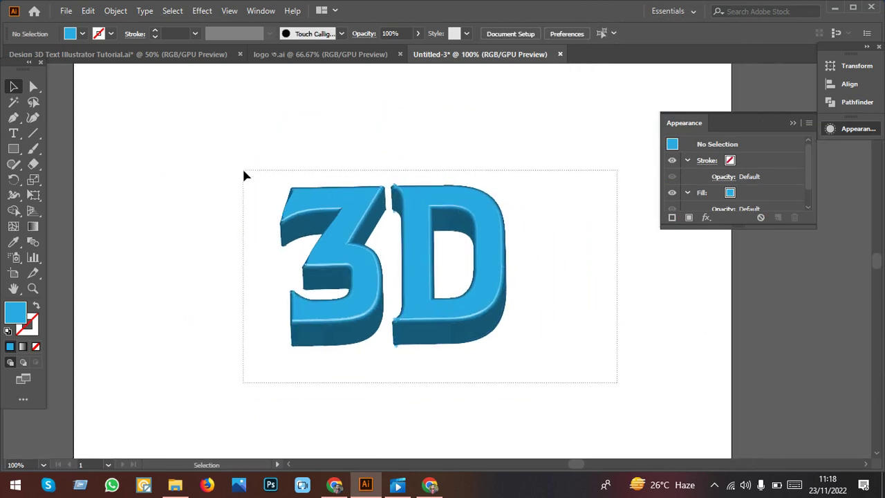
{"action": "left_click", "coordinate": [115, 11]}
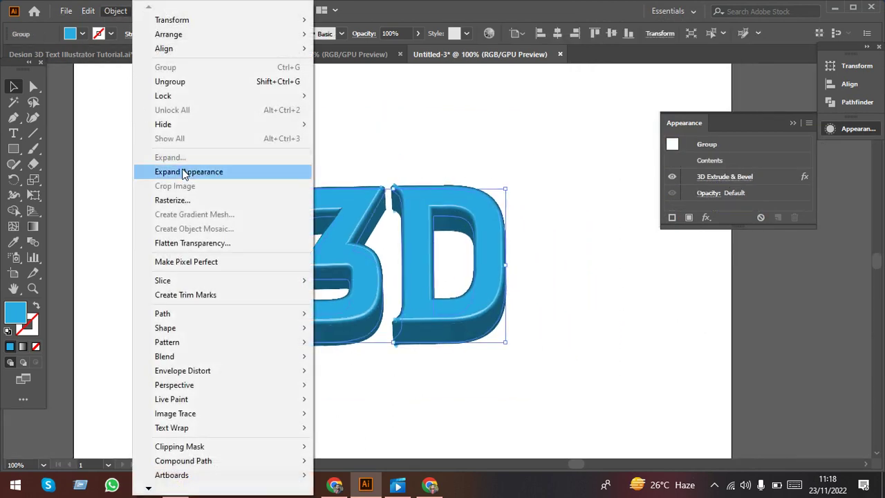
{"action": "left_click", "coordinate": [160, 172]}
{"action": "left_click", "coordinate": [548, 372]}
Ungroup the pieces at the D's bottom corner and delete the stray sliver below it.
{"action": "scroll", "coordinate": [378, 340], "scroll_direction": "up", "scroll_amount": 4}
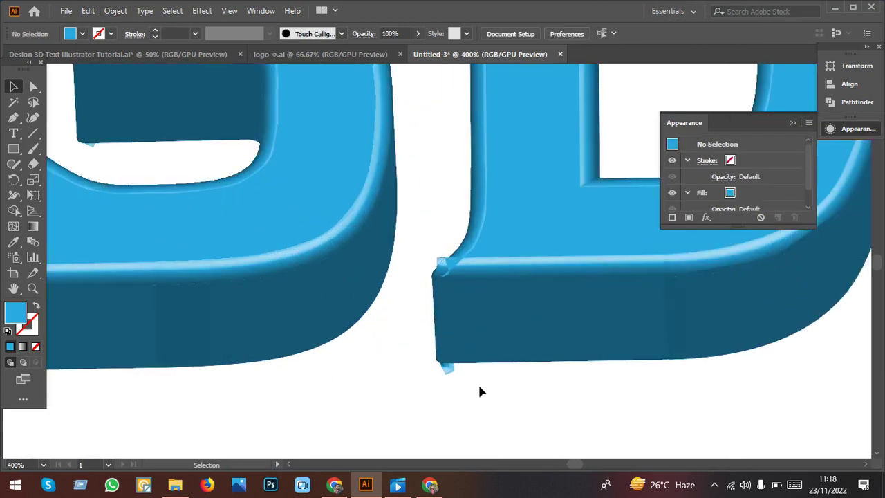
{"action": "scroll", "coordinate": [387, 356], "scroll_direction": "up", "scroll_amount": 2}
{"action": "left_click", "coordinate": [377, 338]}
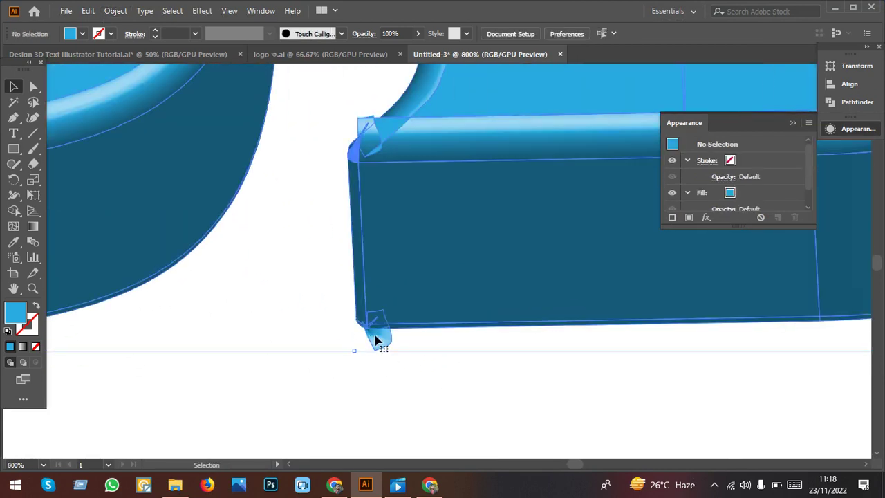
{"action": "right_click", "coordinate": [377, 337]}
{"action": "left_click", "coordinate": [421, 217]}
{"action": "left_click", "coordinate": [443, 429]}
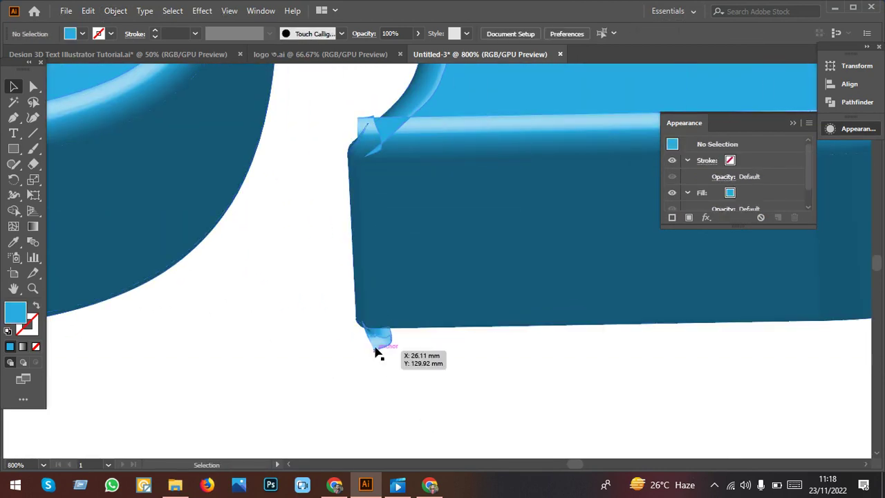
{"action": "left_click", "coordinate": [375, 350]}
{"action": "right_click", "coordinate": [385, 346]}
{"action": "left_click", "coordinate": [419, 224]}
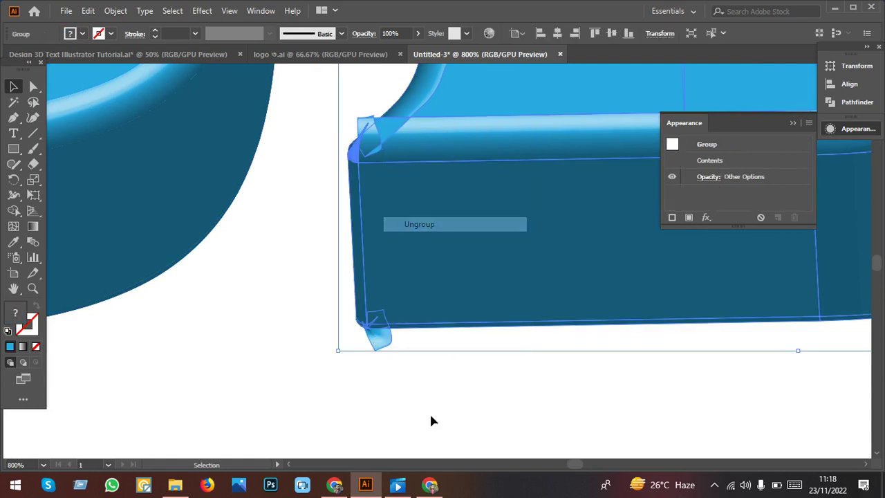
{"action": "left_click", "coordinate": [429, 414]}
{"action": "left_click", "coordinate": [379, 349]}
{"action": "key", "text": "Delete"}
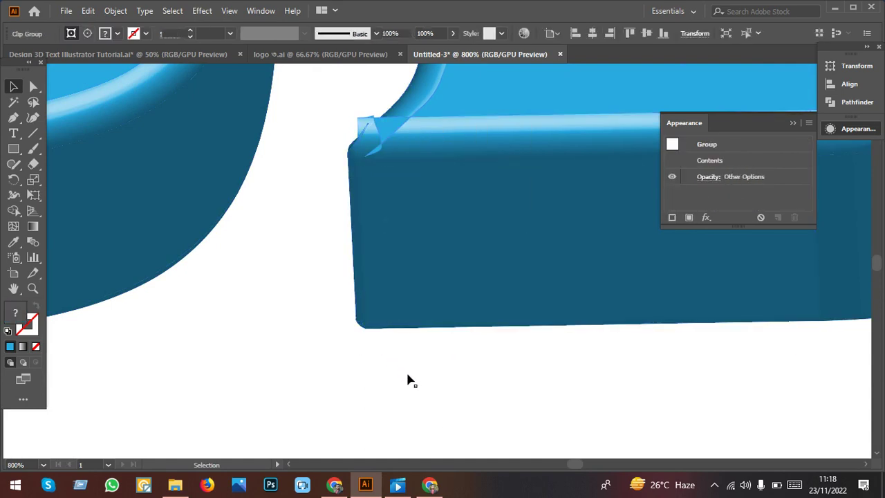
Inspect the clip group at the D's top-left corner in isolation, then bring the whole D into view.
{"action": "scroll", "coordinate": [387, 302], "scroll_direction": "up", "scroll_amount": 1}
{"action": "left_click", "coordinate": [367, 171]}
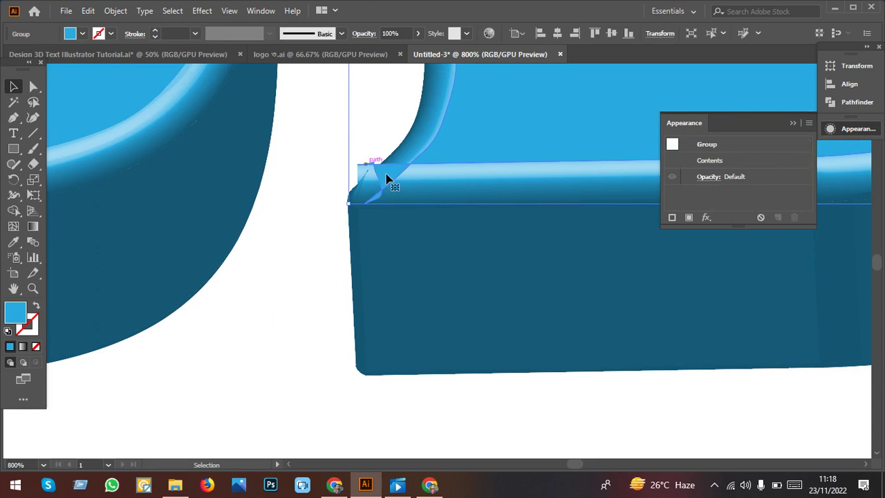
{"action": "scroll", "coordinate": [386, 178], "scroll_direction": "up", "scroll_amount": 3}
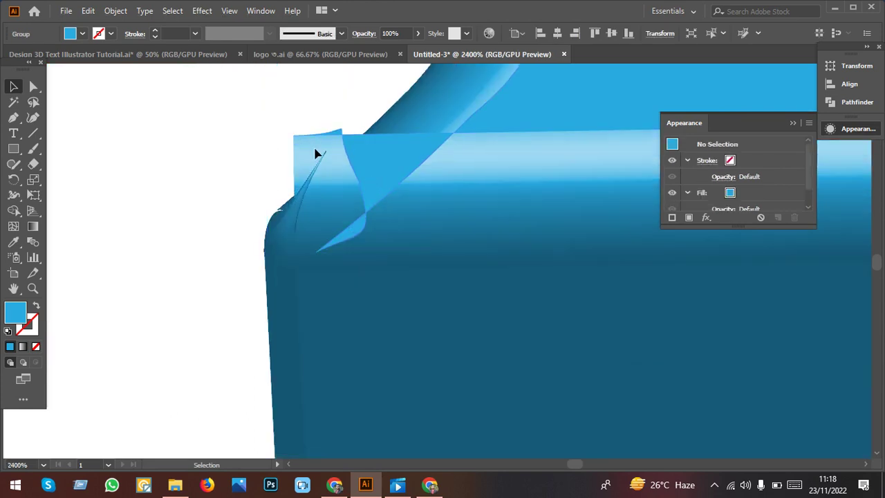
{"action": "double_click", "coordinate": [315, 154]}
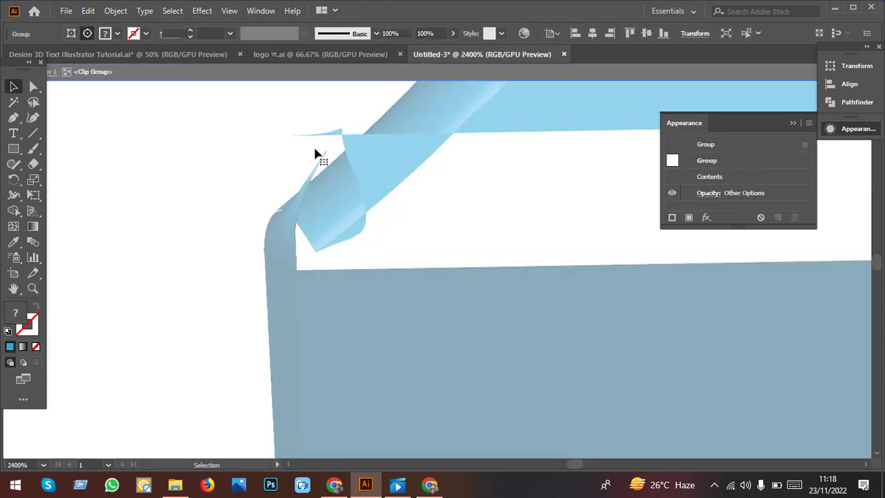
{"action": "left_click", "coordinate": [244, 131]}
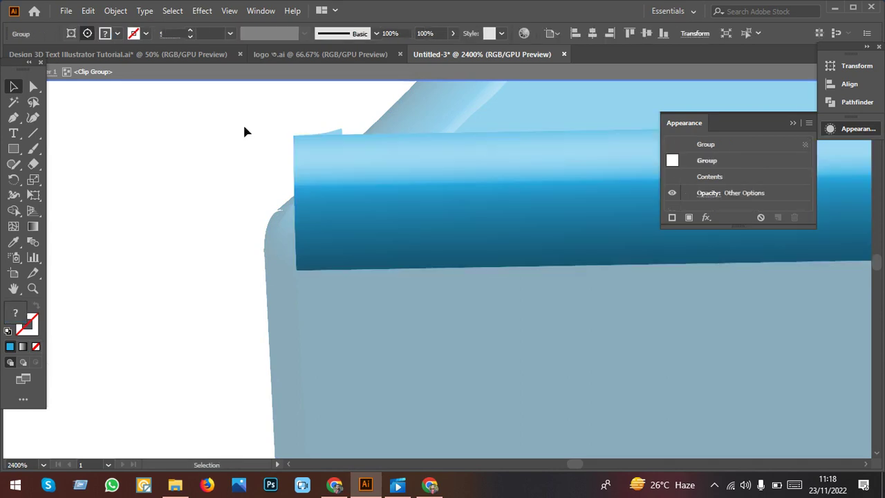
{"action": "double_click", "coordinate": [242, 122]}
{"action": "scroll", "coordinate": [425, 269], "scroll_direction": "down", "scroll_amount": 3}
{"action": "scroll", "coordinate": [326, 285], "scroll_direction": "down", "scroll_amount": 3}
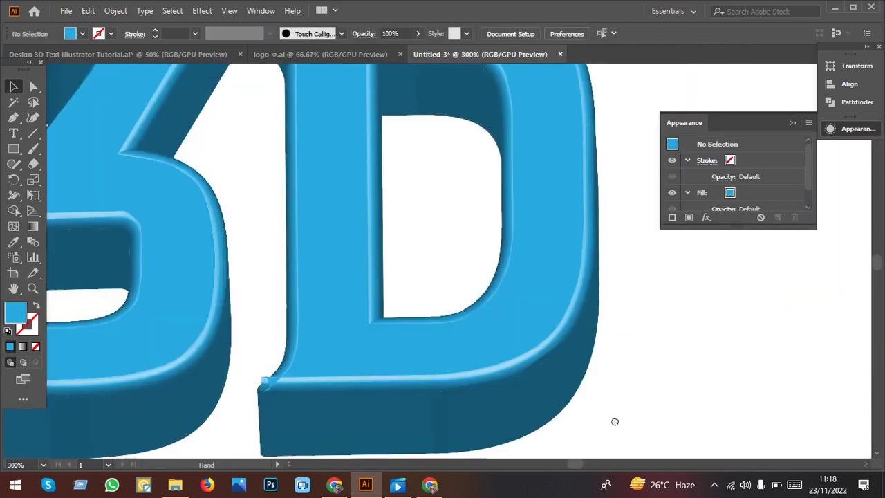
{"action": "mouse_move", "coordinate": [614, 421]}
{"action": "left_mouse_down"}
{"action": "mouse_move", "coordinate": [633, 230]}
{"action": "mouse_move", "coordinate": [632, 367]}
{"action": "left_mouse_up"}
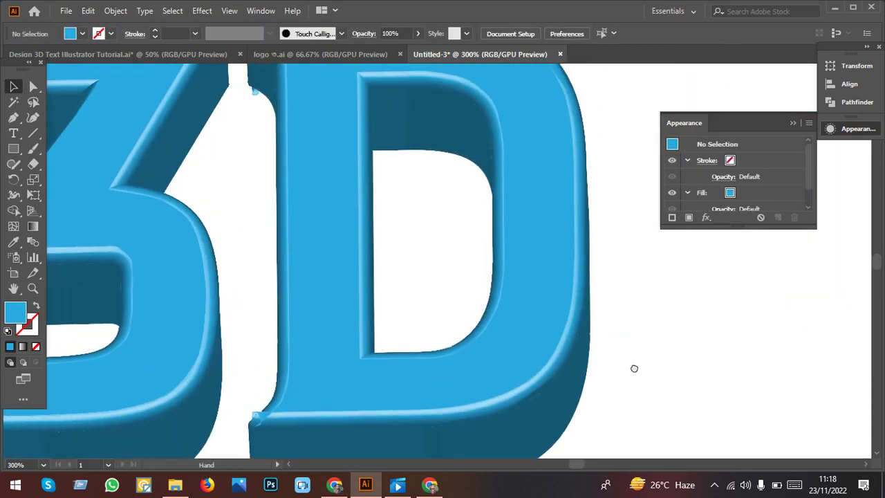
Select the dark pieces across the D's top and unite them with Pathfinder into one shape.
{"action": "scroll", "coordinate": [390, 235], "scroll_direction": "up", "scroll_amount": 3}
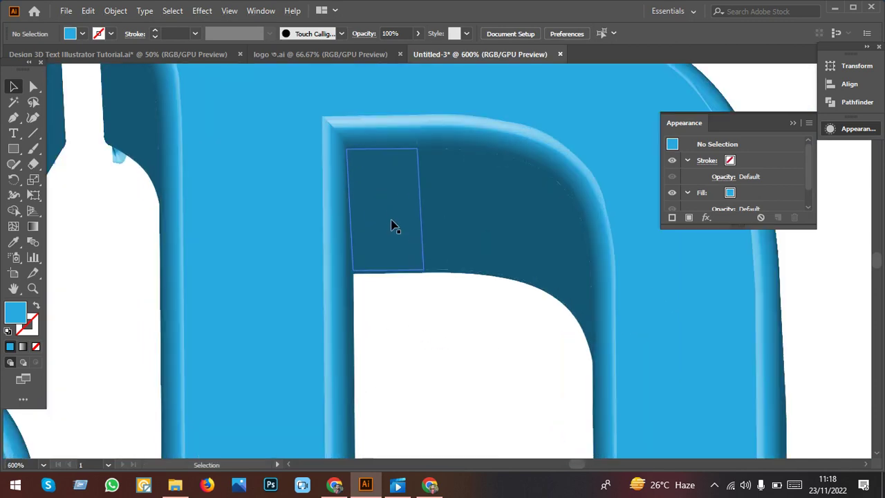
{"action": "left_click", "coordinate": [396, 230]}
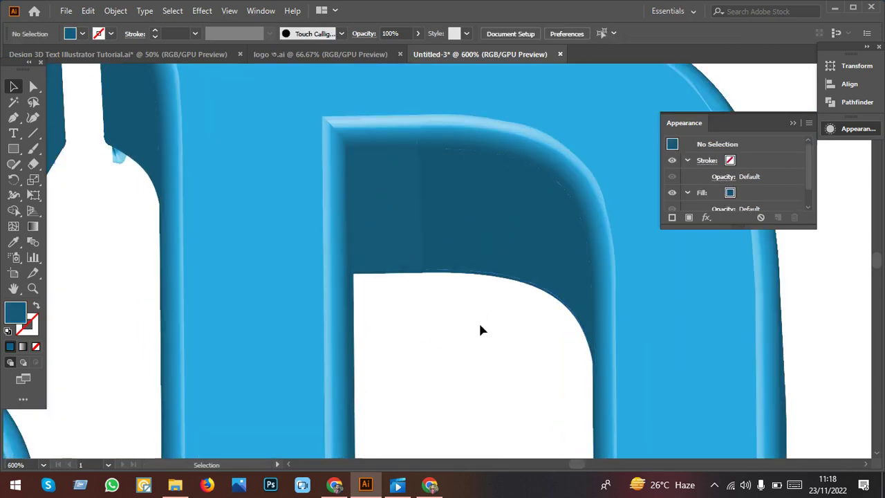
{"action": "left_click_drag", "start_coordinate": [484, 330], "coordinate": [405, 245]}
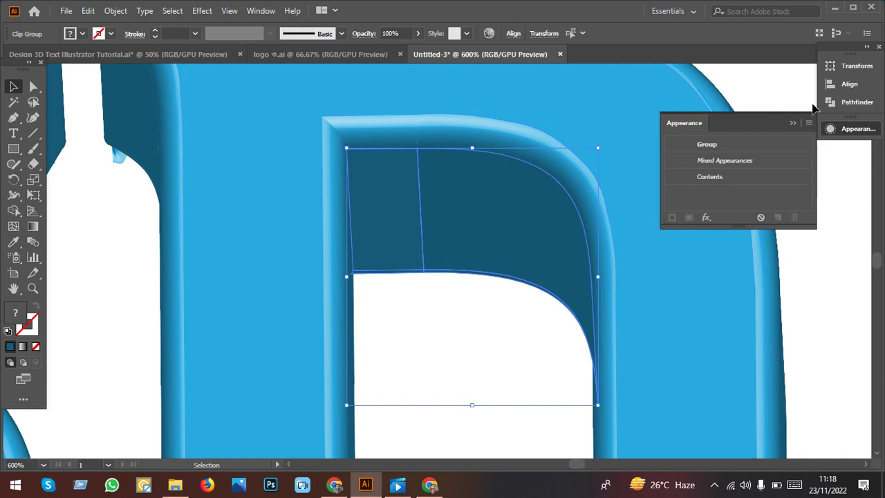
{"action": "left_click", "coordinate": [851, 101]}
{"action": "left_click", "coordinate": [683, 98]}
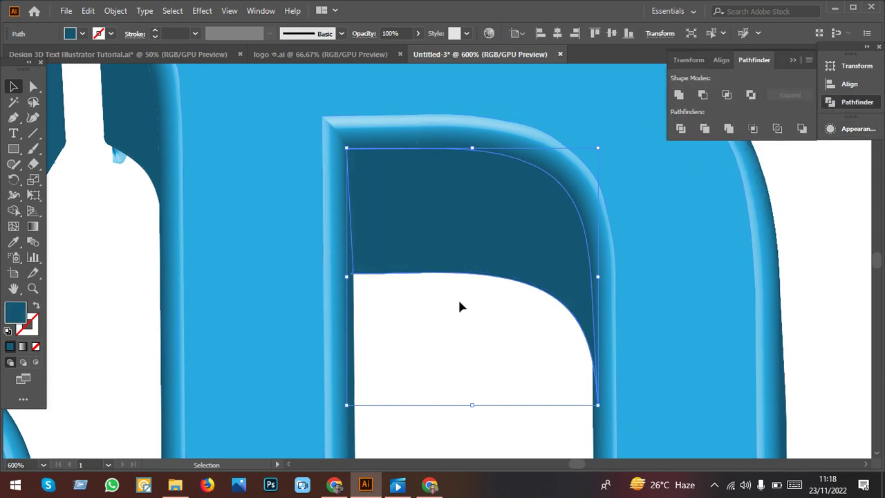
{"action": "left_click", "coordinate": [452, 312]}
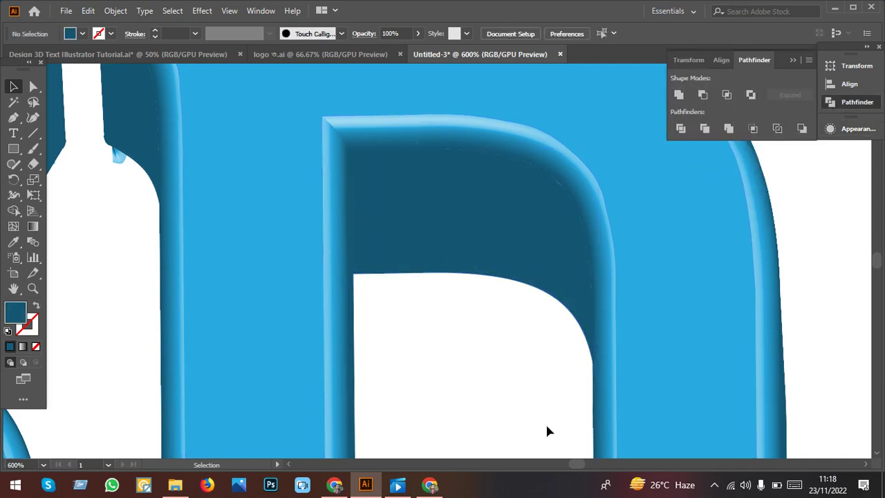
{"action": "scroll", "coordinate": [545, 291], "scroll_direction": "down", "scroll_amount": 3}
{"action": "scroll", "coordinate": [578, 249], "scroll_direction": "down", "scroll_amount": 1}
{"action": "scroll", "coordinate": [580, 253], "scroll_direction": "down", "scroll_amount": 2}
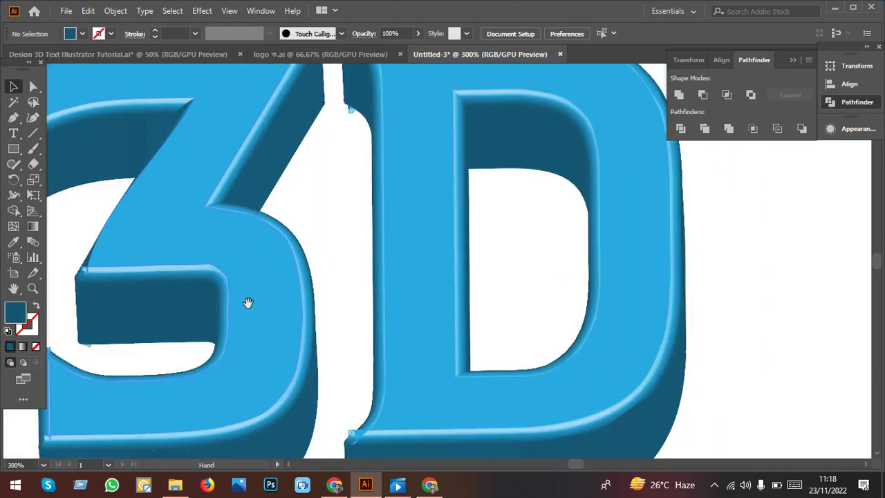
{"action": "scroll", "coordinate": [339, 312], "scroll_direction": "up", "scroll_amount": 1}
{"action": "scroll", "coordinate": [211, 331], "scroll_direction": "up", "scroll_amount": 1}
Isolate the 3's group and unite its dark crossbar pieces into a single path.
{"action": "scroll", "coordinate": [172, 394], "scroll_direction": "up", "scroll_amount": 2}
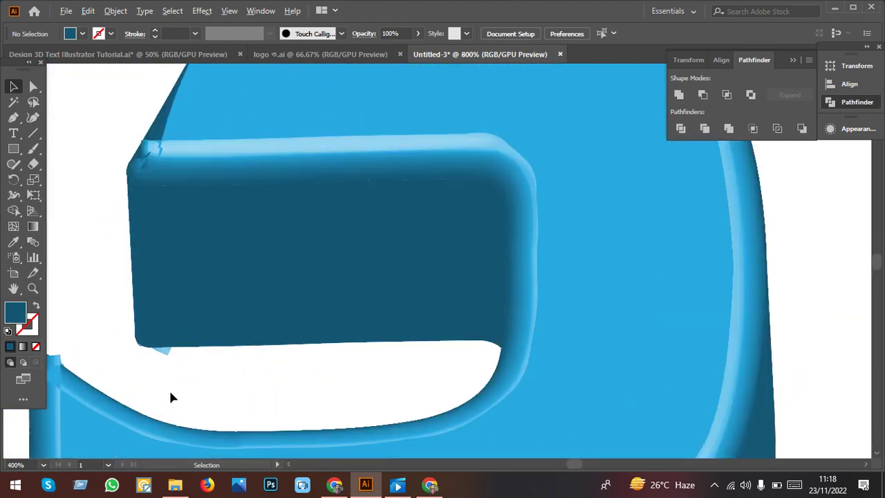
{"action": "left_click_drag", "start_coordinate": [137, 305], "coordinate": [169, 390]}
{"action": "left_click", "coordinate": [168, 390]}
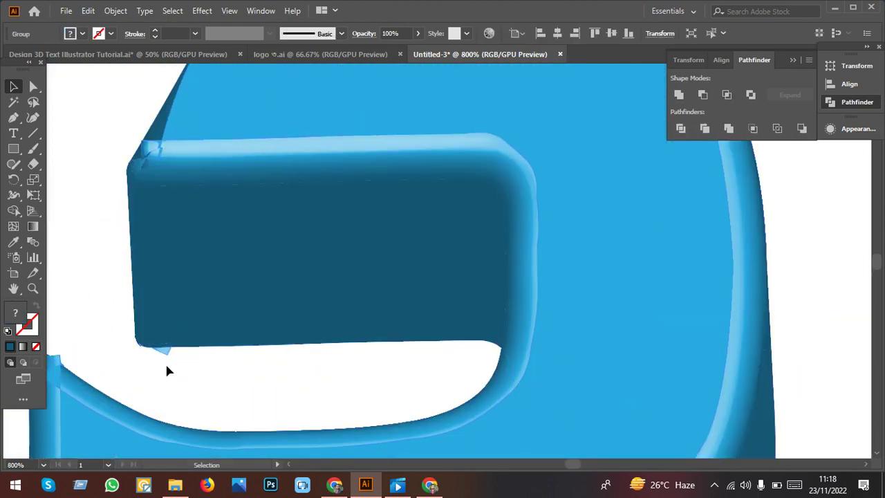
{"action": "left_click", "coordinate": [166, 355]}
{"action": "double_click", "coordinate": [166, 359]}
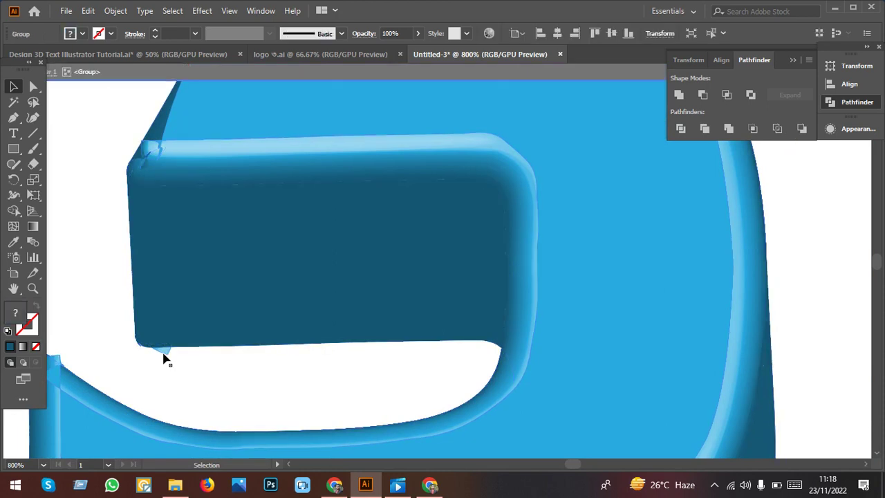
{"action": "left_click", "coordinate": [166, 356]}
{"action": "left_click", "coordinate": [287, 397]}
{"action": "left_click_drag", "start_coordinate": [284, 392], "coordinate": [118, 280]}
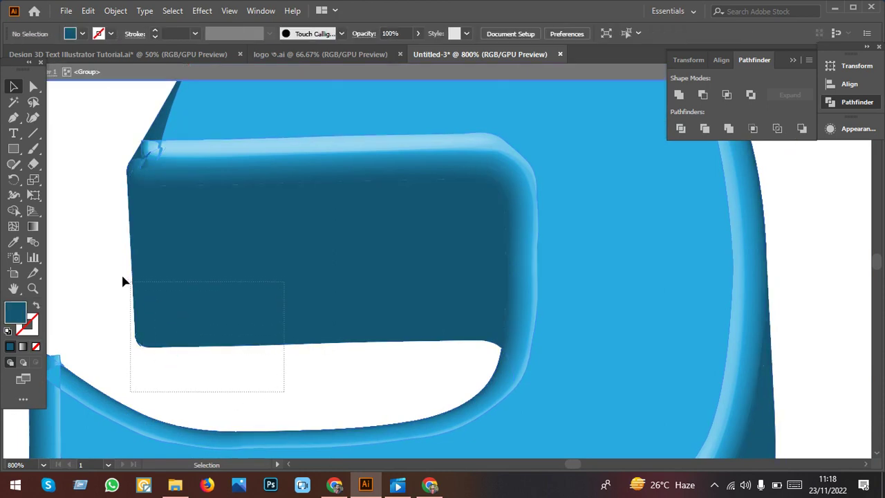
{"action": "left_click", "coordinate": [678, 95]}
{"action": "left_click", "coordinate": [318, 358]}
Delete both pieces of the light-blue sliver at the 3's curve tip.
{"action": "scroll", "coordinate": [359, 353], "scroll_direction": "down", "scroll_amount": 3}
{"action": "scroll", "coordinate": [359, 354], "scroll_direction": "down", "scroll_amount": 1}
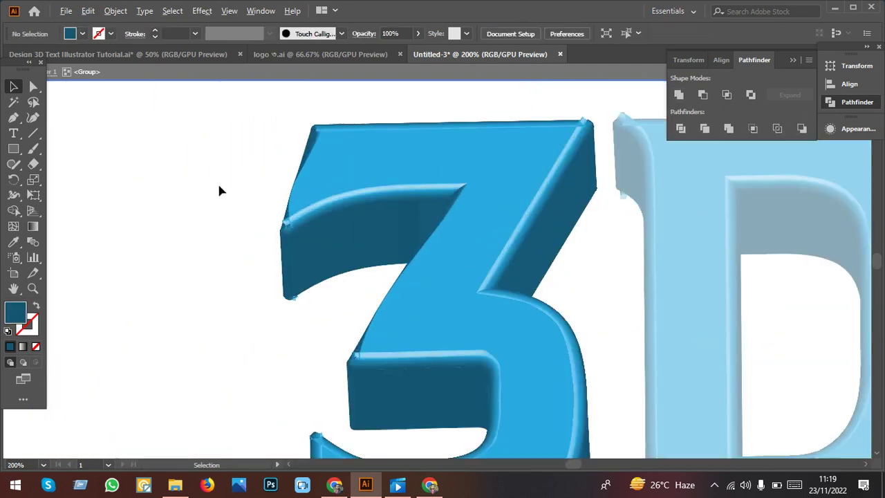
{"action": "scroll", "coordinate": [362, 322], "scroll_direction": "up", "scroll_amount": 2}
{"action": "scroll", "coordinate": [366, 336], "scroll_direction": "up", "scroll_amount": 1}
{"action": "scroll", "coordinate": [366, 336], "scroll_direction": "up", "scroll_amount": 2}
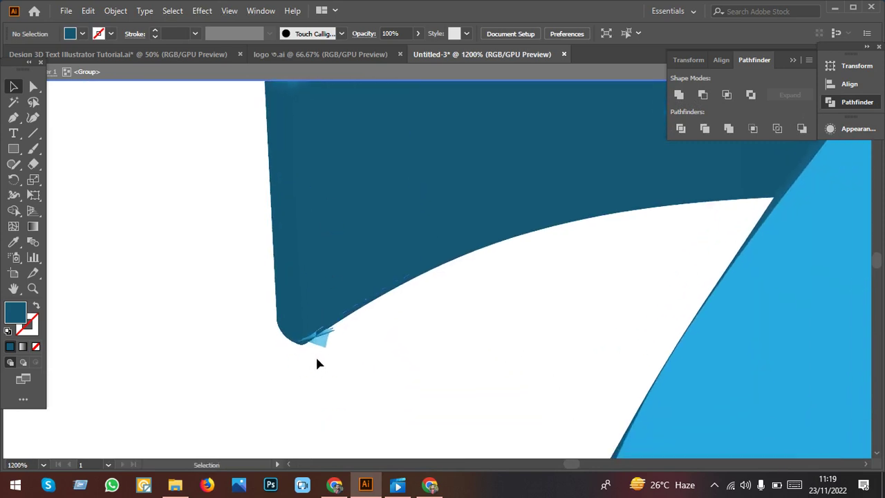
{"action": "left_click", "coordinate": [322, 338]}
{"action": "key", "text": "Delete"}
{"action": "left_click", "coordinate": [330, 336]}
{"action": "key", "text": "Delete"}
{"action": "scroll", "coordinate": [347, 364], "scroll_direction": "up", "scroll_amount": 1}
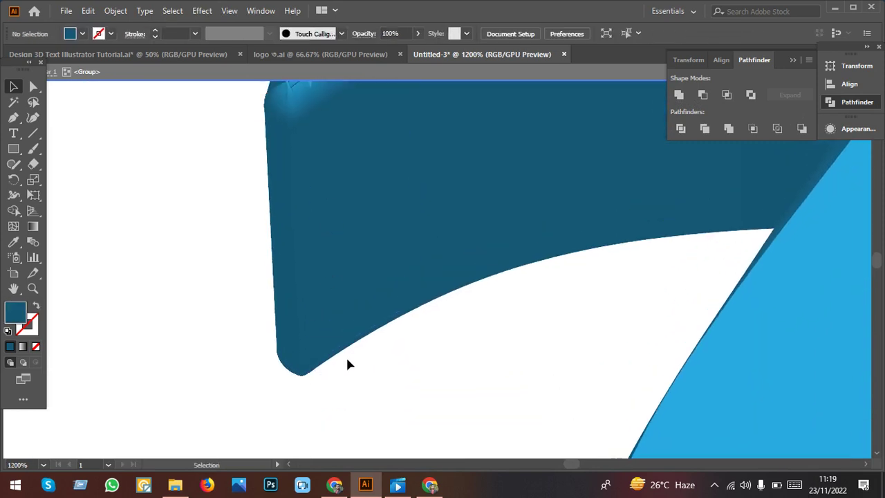
{"action": "scroll", "coordinate": [281, 198], "scroll_direction": "up", "scroll_amount": 1}
{"action": "scroll", "coordinate": [297, 194], "scroll_direction": "up", "scroll_amount": 1}
{"action": "scroll", "coordinate": [247, 194], "scroll_direction": "down", "scroll_amount": 2}
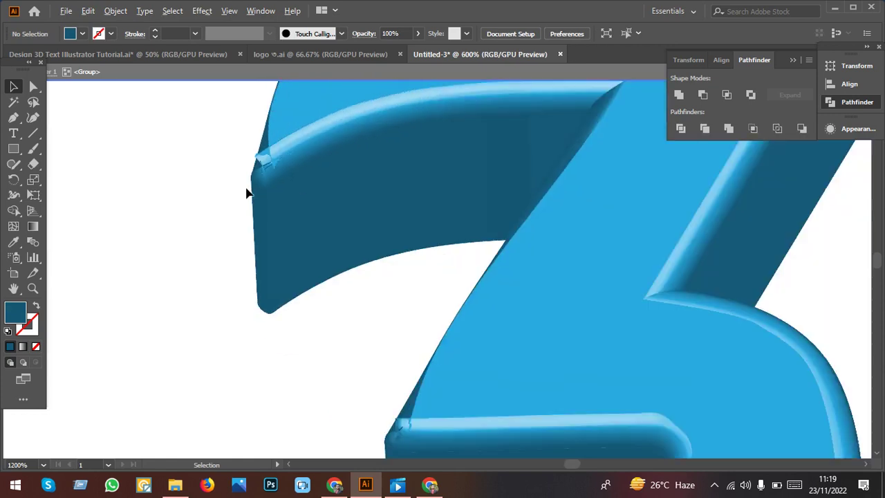
{"action": "scroll", "coordinate": [263, 179], "scroll_direction": "down", "scroll_amount": 1}
{"action": "scroll", "coordinate": [270, 194], "scroll_direction": "down", "scroll_amount": 2}
{"action": "scroll", "coordinate": [266, 211], "scroll_direction": "down", "scroll_amount": 2}
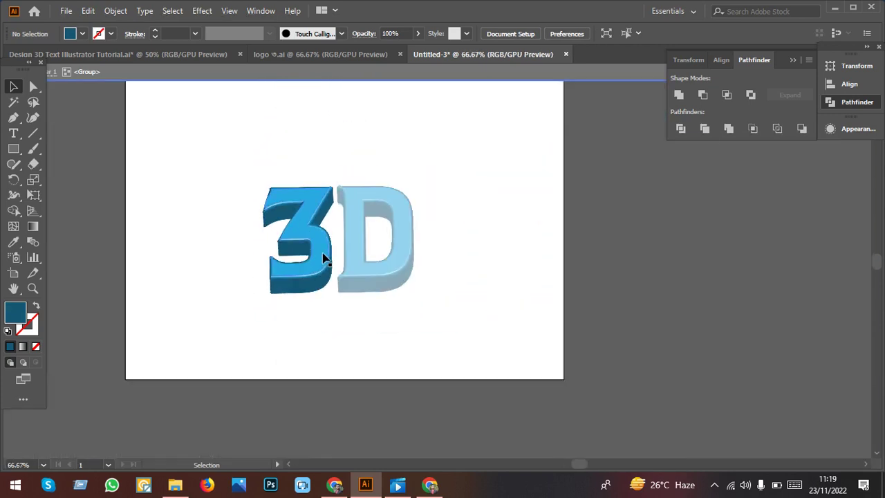
Marquee-select every piece of the expanded 3D lettering and group them with Ctrl+G.
{"action": "left_click", "coordinate": [324, 258]}
{"action": "left_click", "coordinate": [451, 311]}
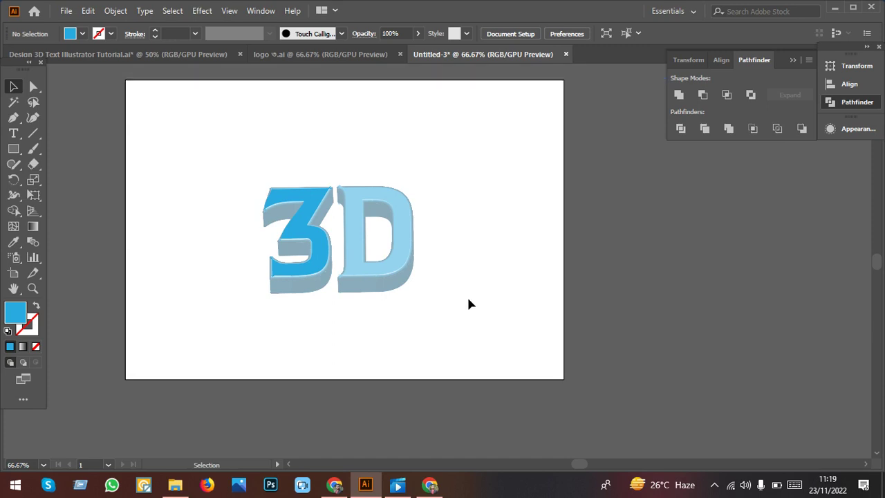
{"action": "scroll", "coordinate": [467, 288], "scroll_direction": "up", "scroll_amount": 1}
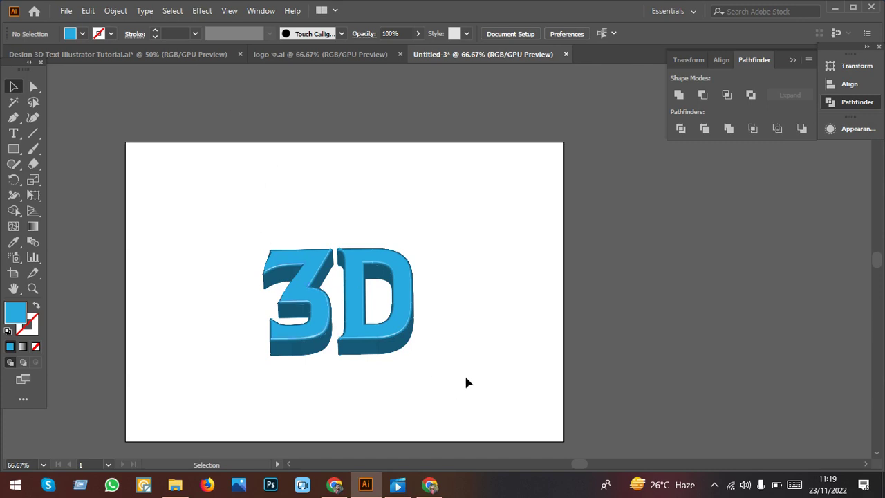
{"action": "scroll", "coordinate": [464, 373], "scroll_direction": "down", "scroll_amount": 1}
{"action": "left_click_drag", "start_coordinate": [485, 366], "coordinate": [215, 187]}
{"action": "key", "text": "ctrl+g"}
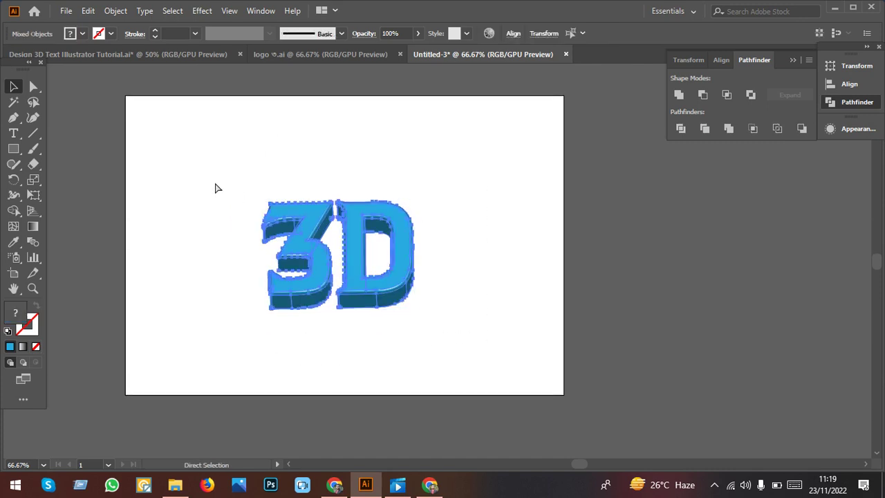
{"action": "scroll", "coordinate": [182, 204], "scroll_direction": "up", "scroll_amount": 1}
Draw a blue artboard-sized rectangle and send it to the back behind the 3D text.
{"action": "key", "text": "m"}
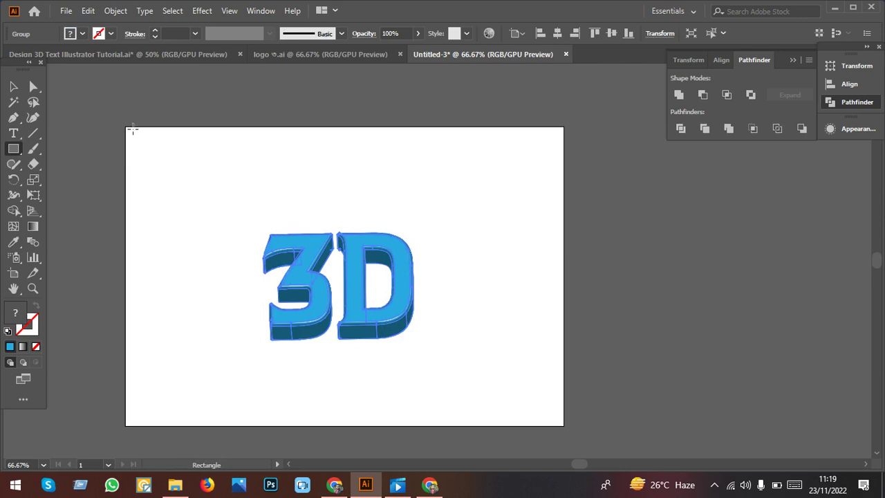
{"action": "left_click_drag", "start_coordinate": [126, 127], "coordinate": [564, 425]}
{"action": "key", "text": "v"}
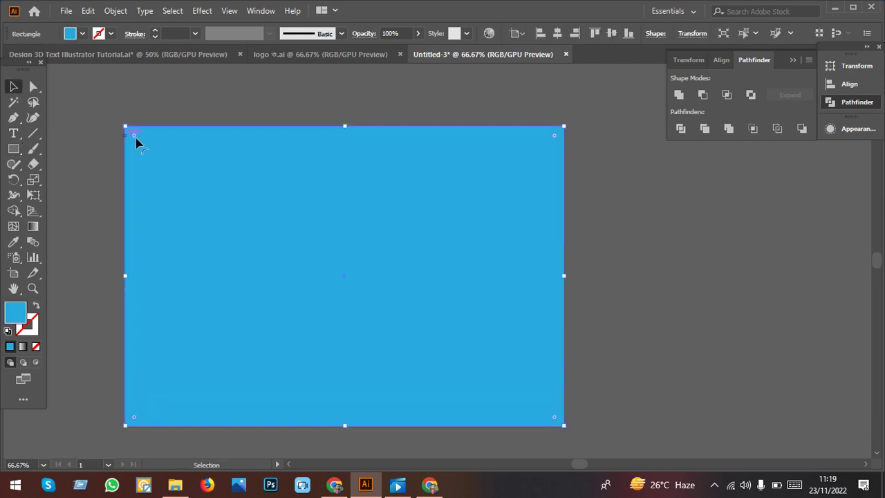
{"action": "right_click", "coordinate": [136, 142]}
{"action": "mouse_move", "coordinate": [176, 340]}
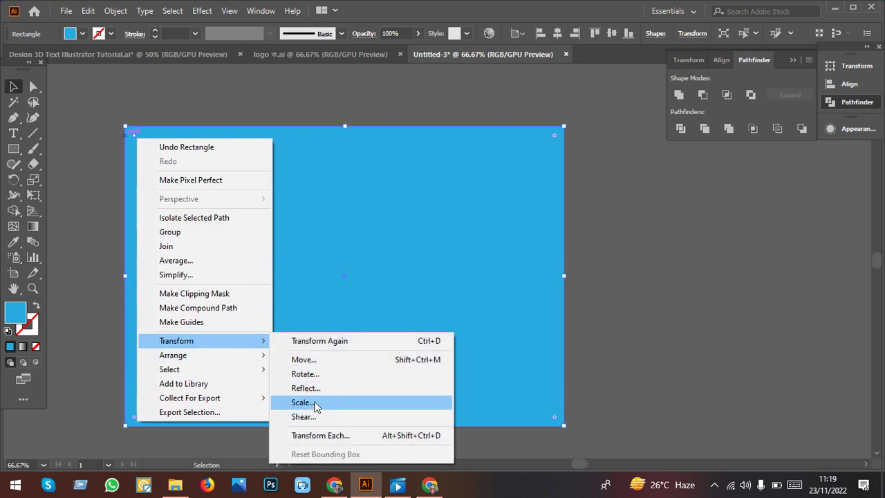
{"action": "left_click", "coordinate": [48, 148]}
{"action": "right_click", "coordinate": [310, 219]}
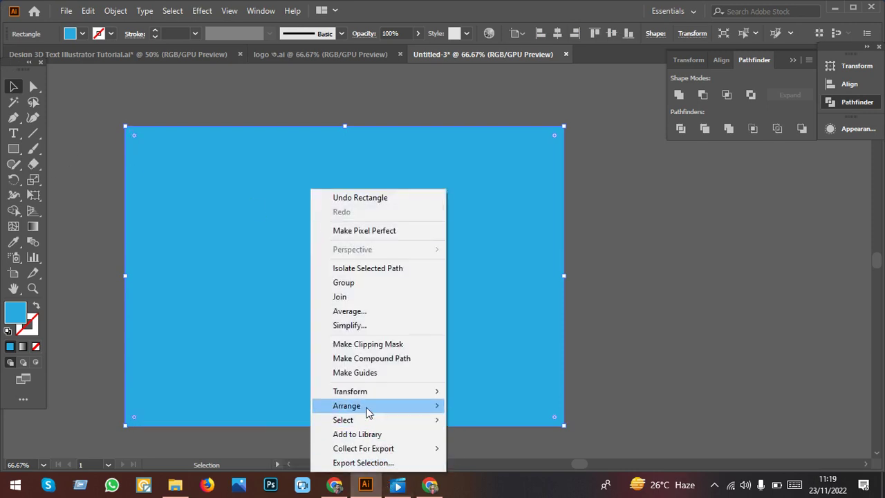
{"action": "left_click", "coordinate": [523, 449]}
{"action": "left_click", "coordinate": [598, 333]}
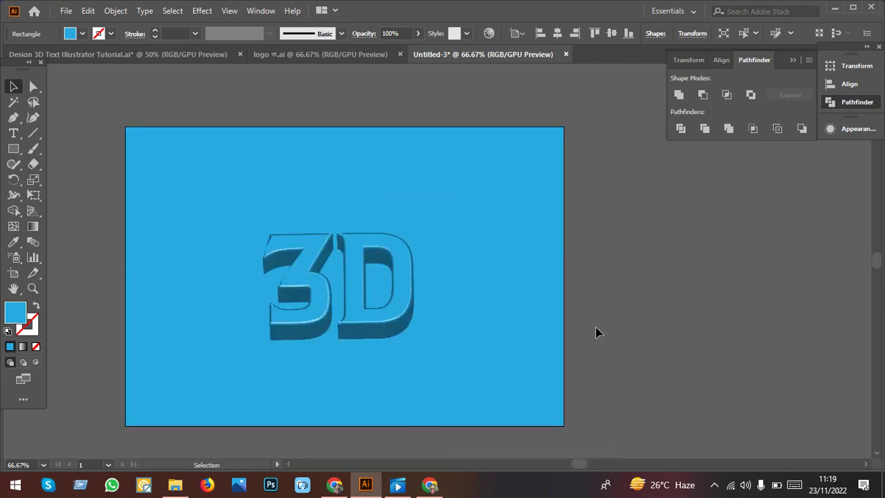
Scale the 3D text group up by its bottom-right corner handle to fill the background.
{"action": "left_click", "coordinate": [392, 334]}
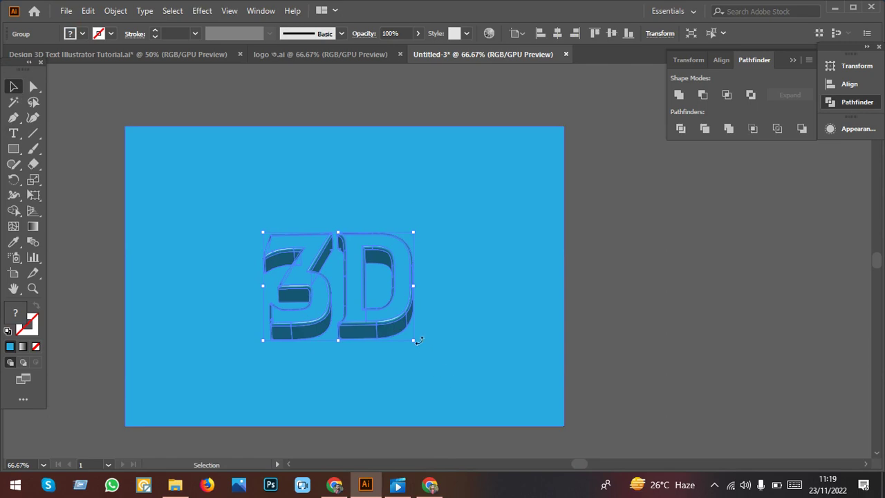
{"action": "left_click_drag", "start_coordinate": [415, 343], "coordinate": [487, 400]}
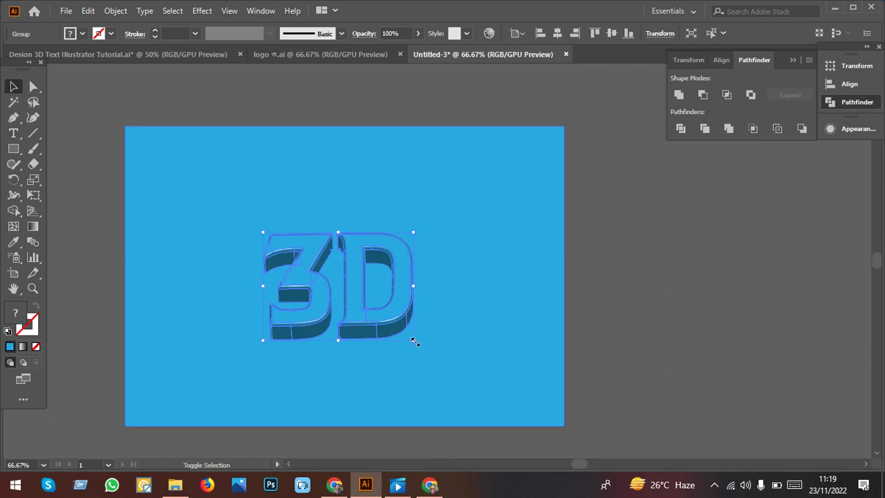
{"action": "left_click", "coordinate": [678, 319]}
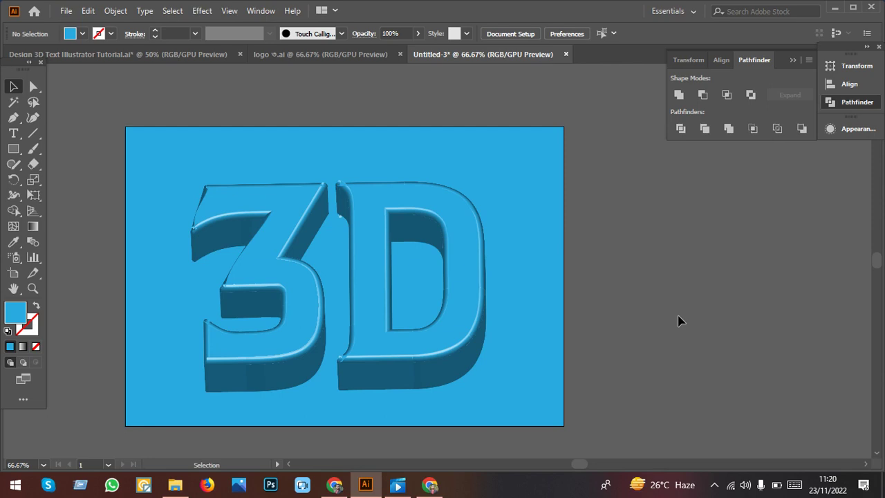
Minimize Illustrator and Chrome, refresh the desktop and show the hidden tray icons.
{"action": "left_click", "coordinate": [834, 7]}
{"action": "left_click", "coordinate": [820, 9]}
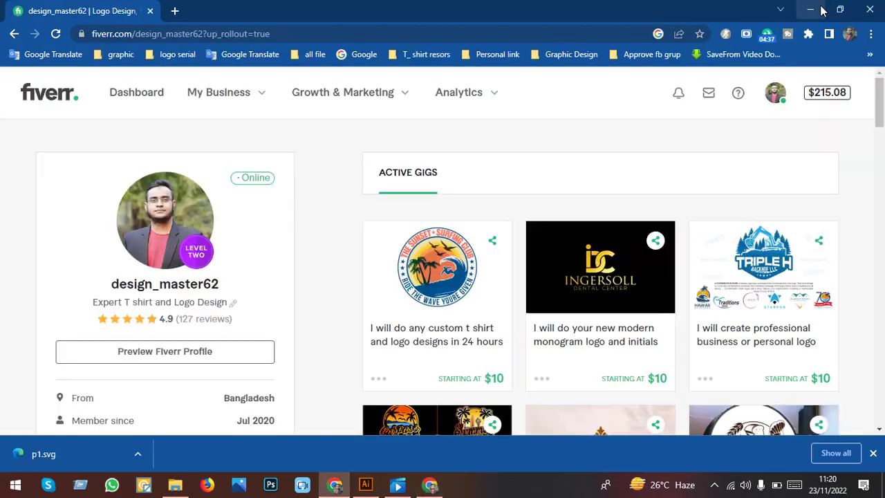
{"action": "right_click", "coordinate": [560, 204]}
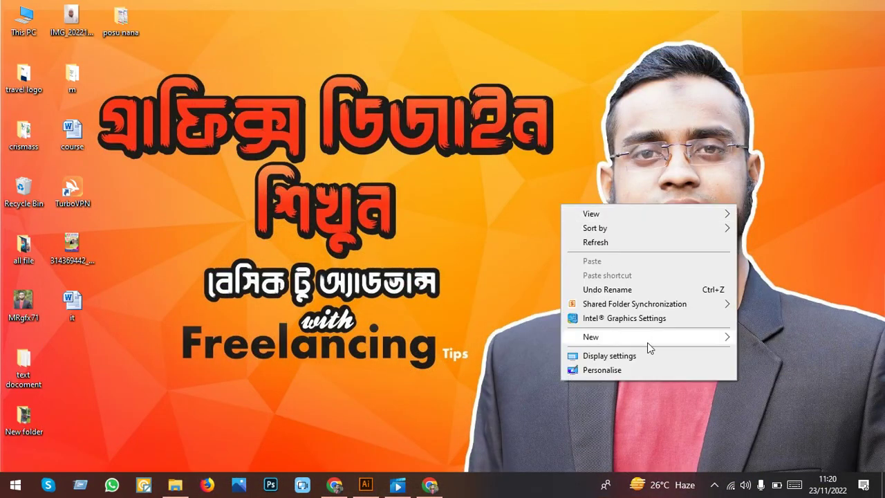
{"action": "left_click", "coordinate": [596, 243]}
{"action": "left_click", "coordinate": [713, 485]}
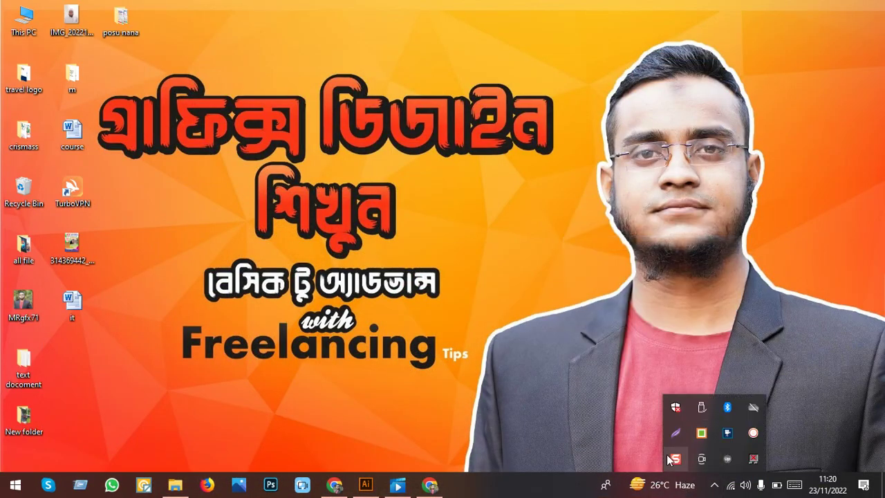